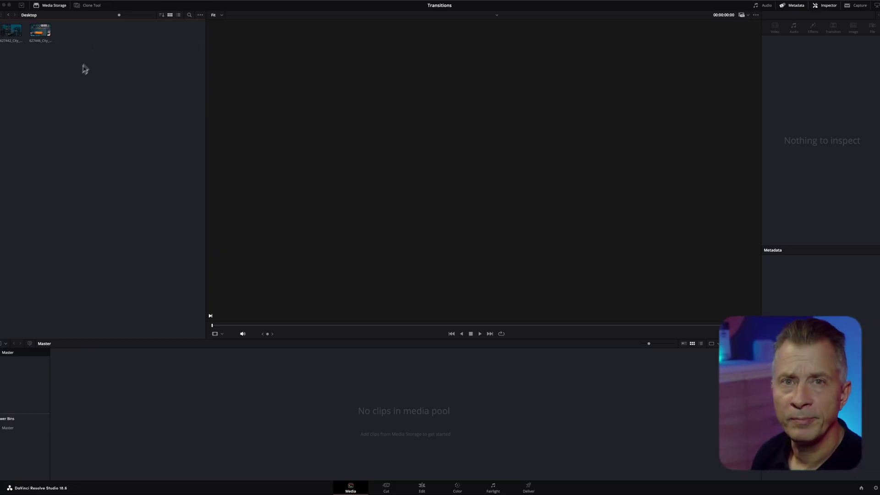
Import both city clips into the media pool and build Timeline 1 from them
{"action": "left_click_drag", "start_coordinate": [16, 66], "coordinate": [116, 377]}
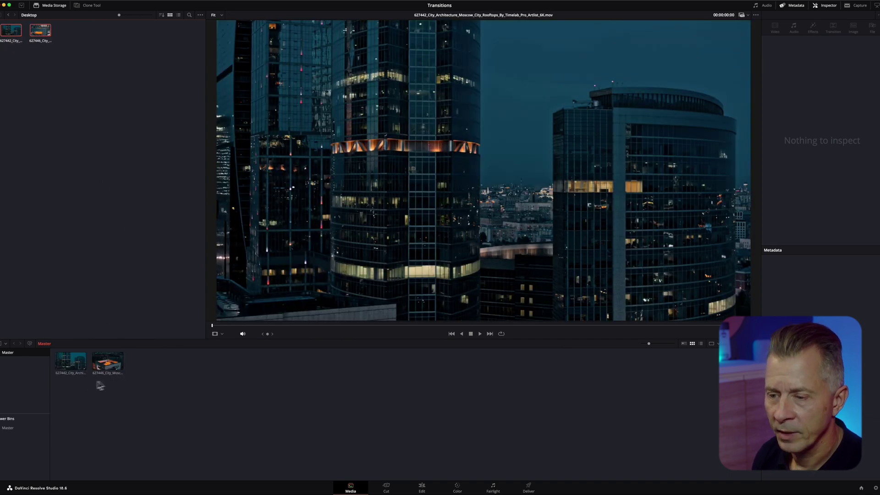
{"action": "key", "text": "shift+super+t"}
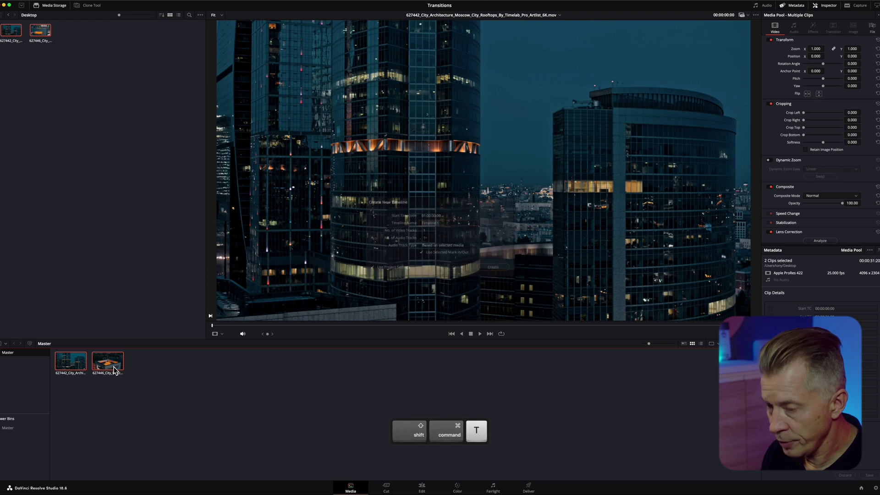
{"action": "left_click", "coordinate": [421, 488]}
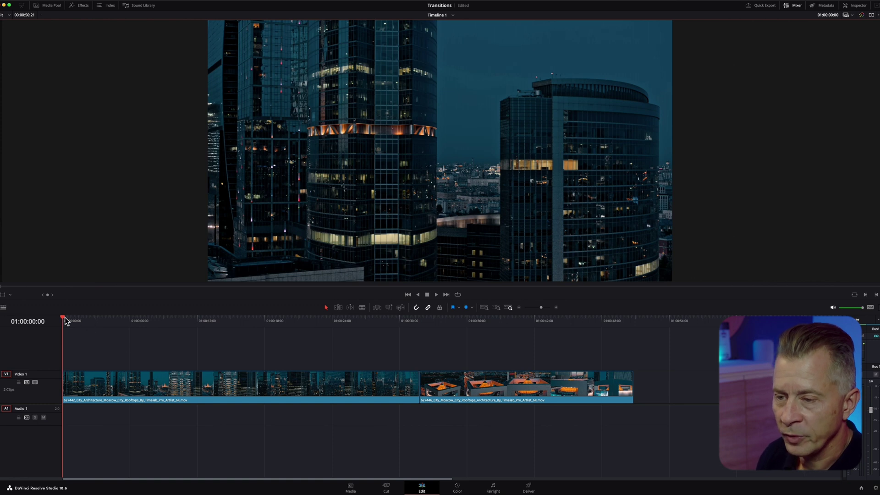
Trim the first clip's head and tail at the playhead and move it to the timeline start
{"action": "left_click_drag", "start_coordinate": [64, 325], "coordinate": [133, 353]}
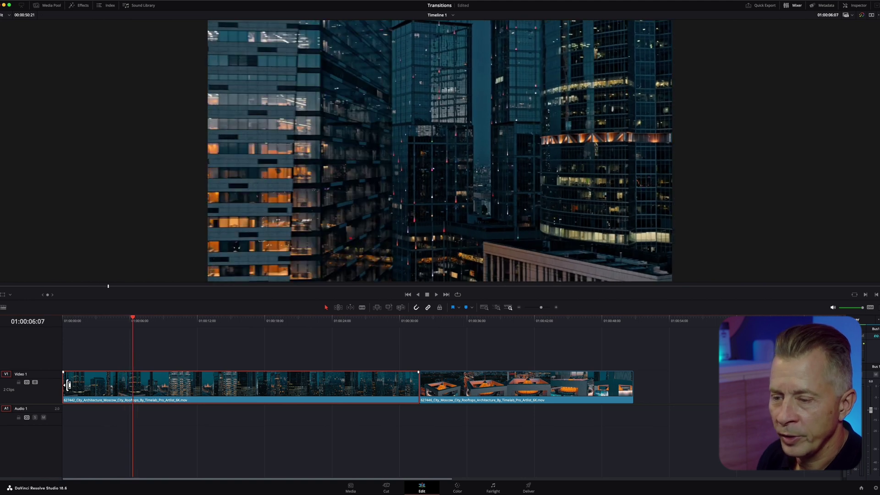
{"action": "left_click_drag", "start_coordinate": [68, 385], "coordinate": [134, 385]}
{"action": "left_click_drag", "start_coordinate": [192, 390], "coordinate": [122, 390]}
{"action": "left_click_drag", "start_coordinate": [68, 332], "coordinate": [153, 341]}
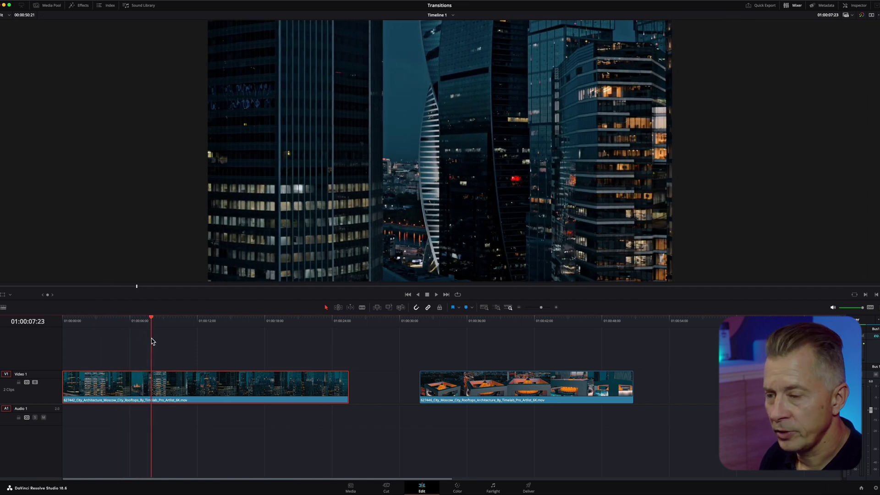
{"action": "left_click_drag", "start_coordinate": [348, 389], "coordinate": [137, 366]}
Stack the building clip on Video 2, trim the Video 1 clip to match, and select it
{"action": "left_click_drag", "start_coordinate": [478, 394], "coordinate": [122, 401]}
{"action": "key", "text": "shift+]"}
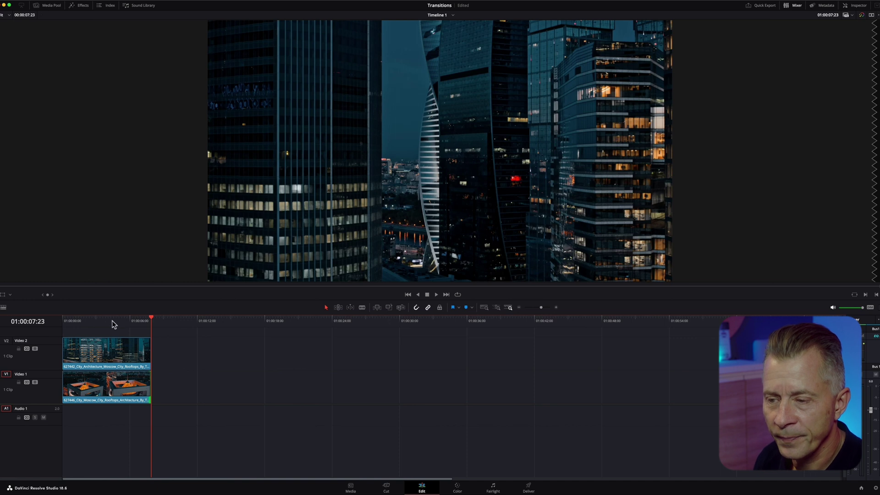
{"action": "left_click", "coordinate": [101, 321]}
{"action": "left_click", "coordinate": [115, 355]}
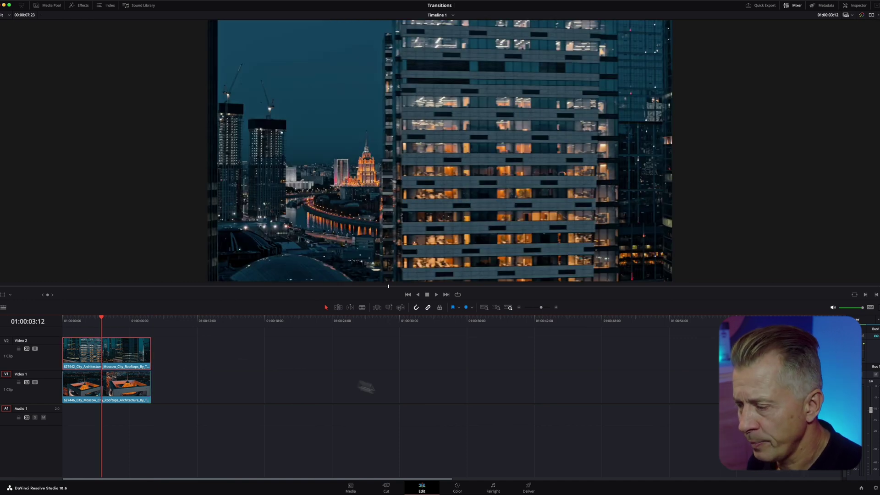
Open the Video 2 building clip on the Color page, parked at frame 01:00:02:14
{"action": "left_click", "coordinate": [457, 488]}
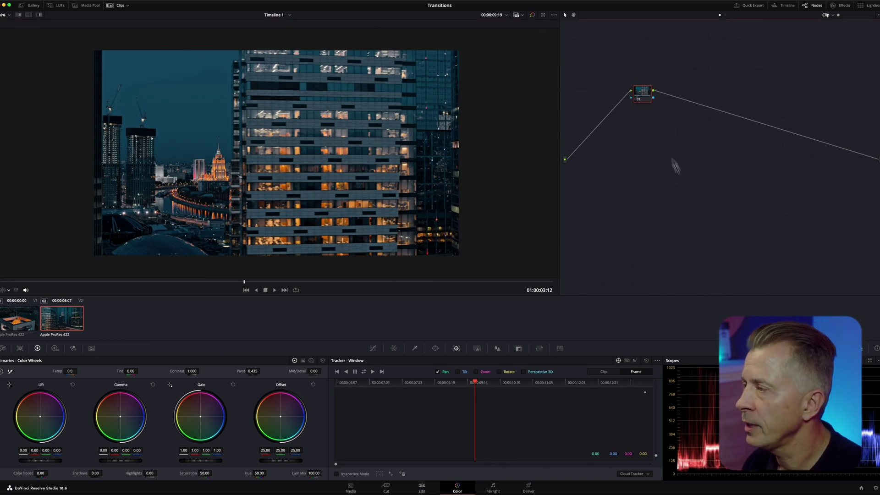
{"action": "left_click_drag", "start_coordinate": [642, 92], "coordinate": [626, 109]}
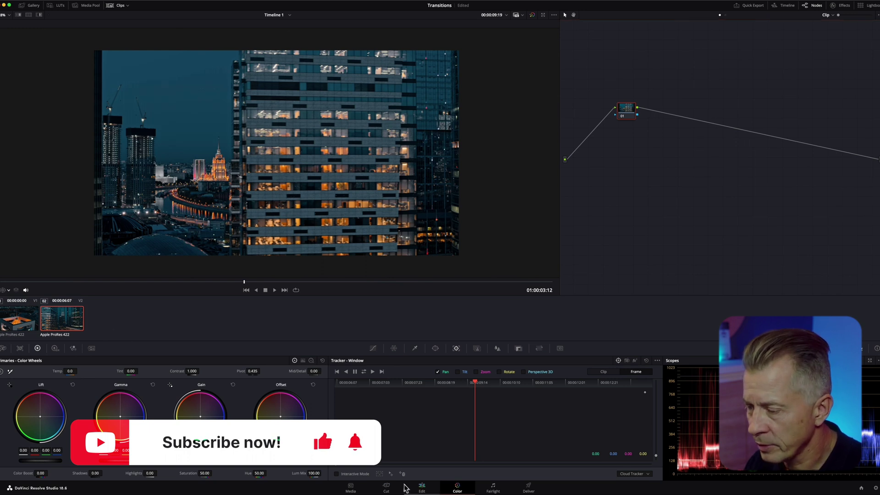
{"action": "left_click", "coordinate": [422, 487]}
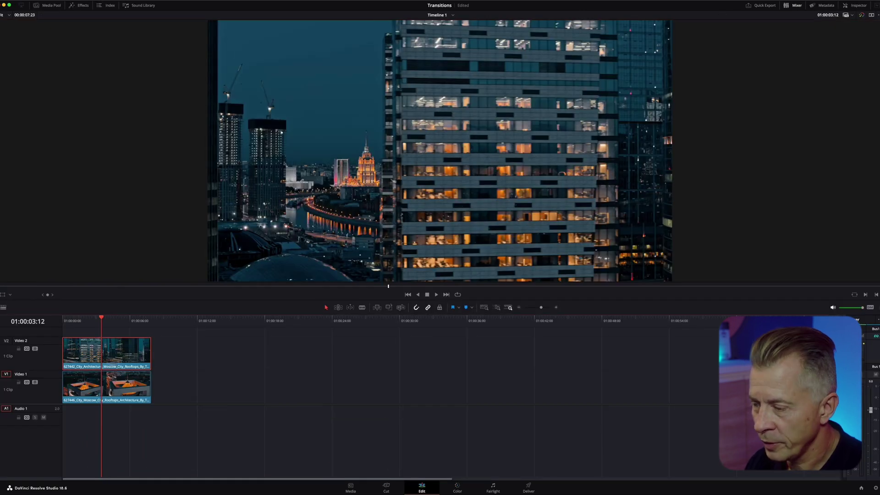
{"action": "left_click", "coordinate": [458, 487]}
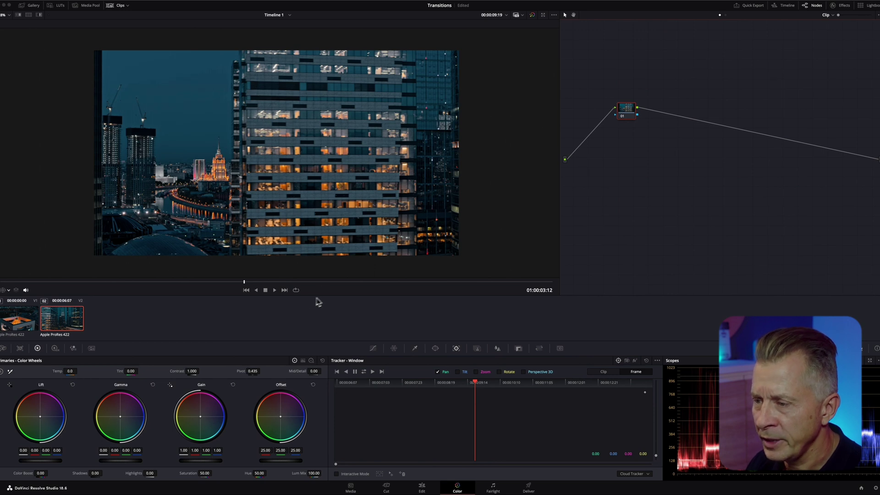
{"action": "left_click_drag", "start_coordinate": [246, 286], "coordinate": [183, 292]}
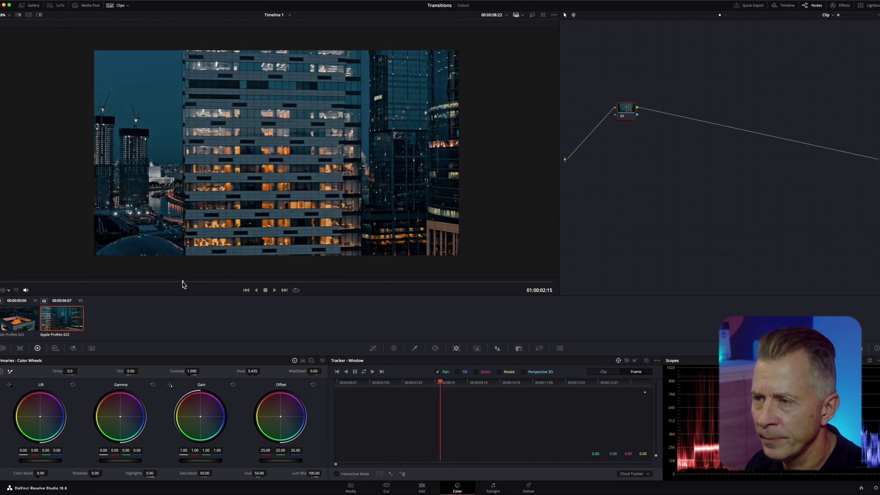
{"action": "left_click_drag", "start_coordinate": [183, 284], "coordinate": [180, 287]}
Add a Linear window, move it onto the building, and stretch its top and bottom edges
{"action": "left_click", "coordinate": [436, 349]}
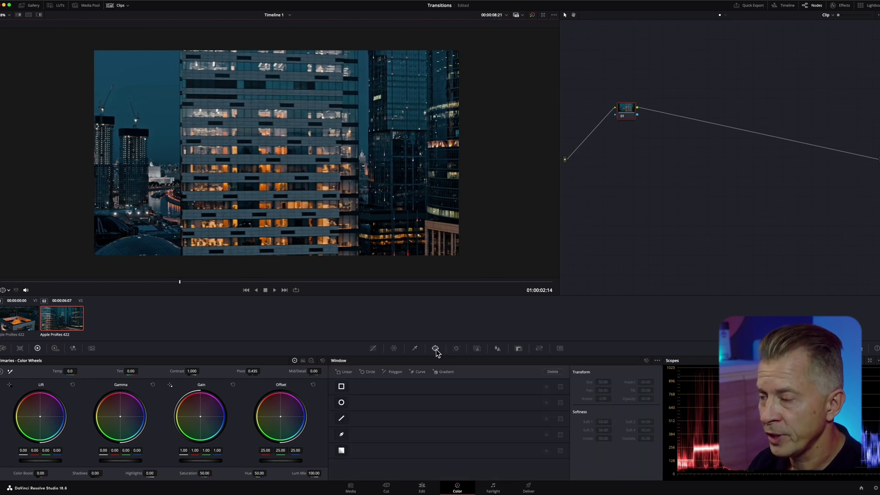
{"action": "left_click", "coordinate": [346, 372]}
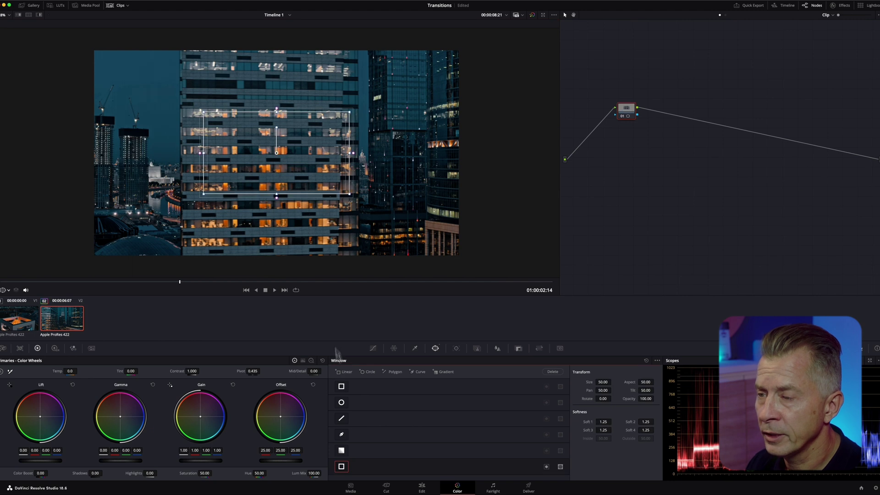
{"action": "left_click_drag", "start_coordinate": [276, 152], "coordinate": [254, 140]}
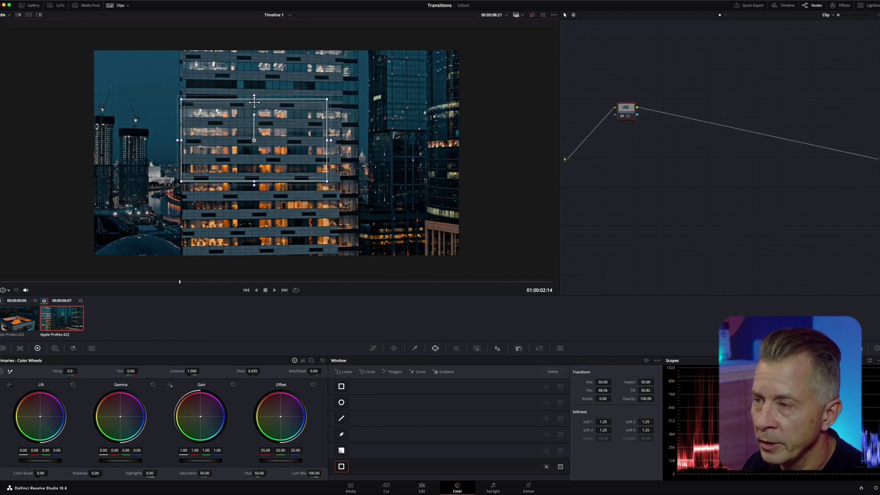
{"action": "left_click_drag", "start_coordinate": [255, 99], "coordinate": [255, 43]}
{"action": "left_click_drag", "start_coordinate": [255, 180], "coordinate": [255, 255]}
Extend the window's right edge and slant its left corners to follow the building's outline
{"action": "left_click_drag", "start_coordinate": [328, 150], "coordinate": [515, 149]}
{"action": "scroll", "coordinate": [180, 97], "scroll_direction": "up", "scroll_amount": 3}
{"action": "left_click_drag", "start_coordinate": [180, 96], "coordinate": [389, 265]}
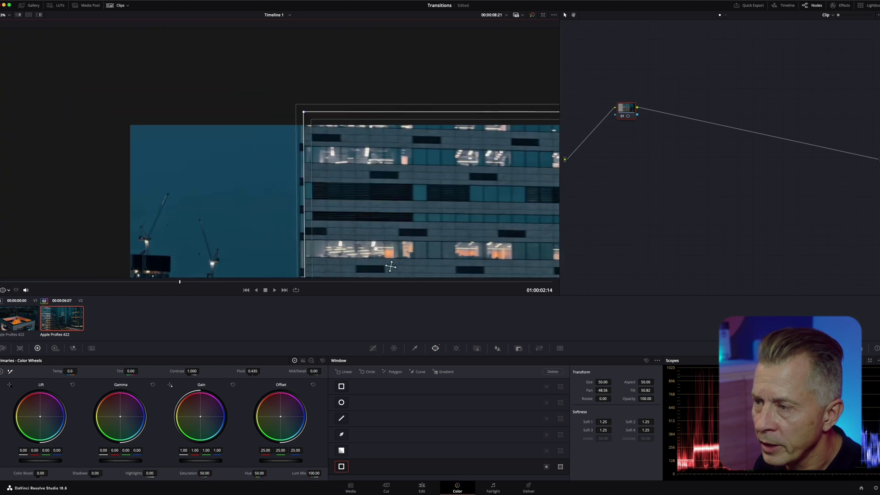
{"action": "left_click_drag", "start_coordinate": [303, 113], "coordinate": [295, 115]}
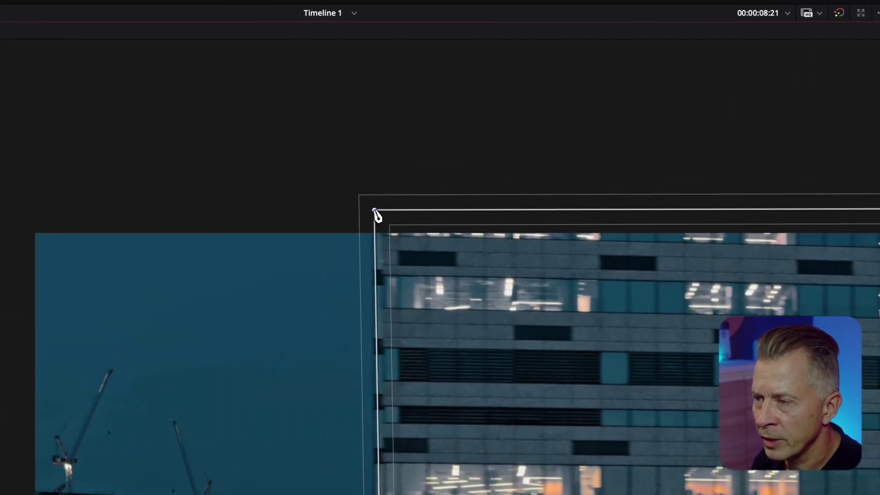
{"action": "left_click_drag", "start_coordinate": [375, 210], "coordinate": [377, 213]}
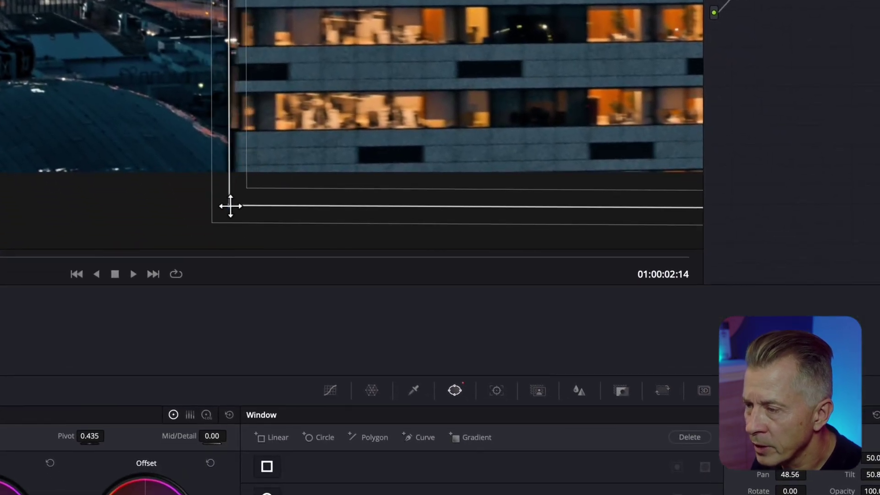
{"action": "left_click_drag", "start_coordinate": [231, 206], "coordinate": [235, 206]}
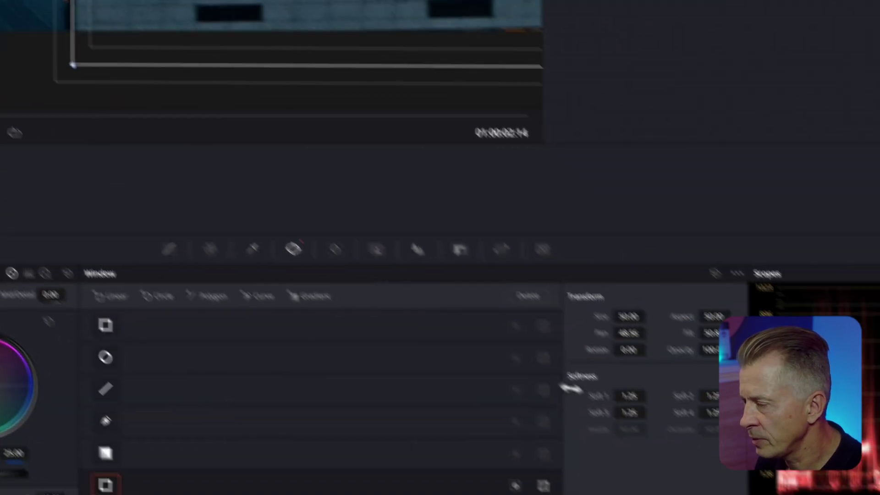
{"action": "left_click_drag", "start_coordinate": [629, 396], "coordinate": [648, 397]}
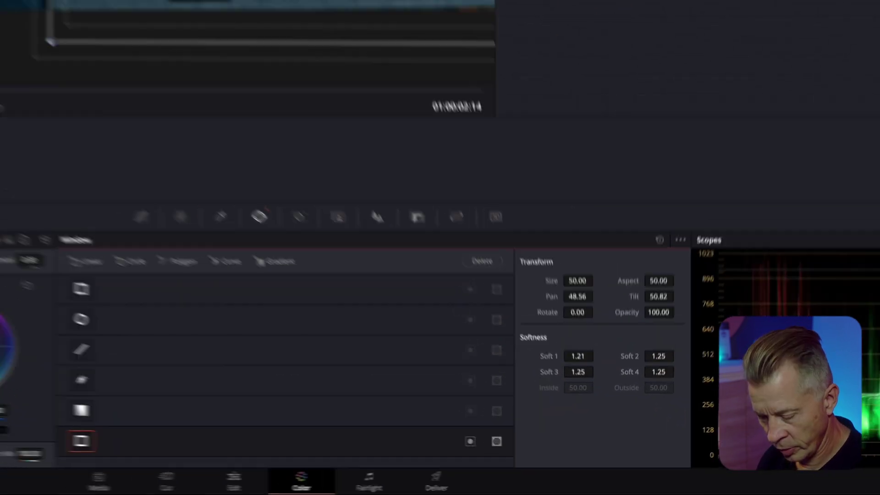
{"action": "key", "text": "ctrl+super+z"}
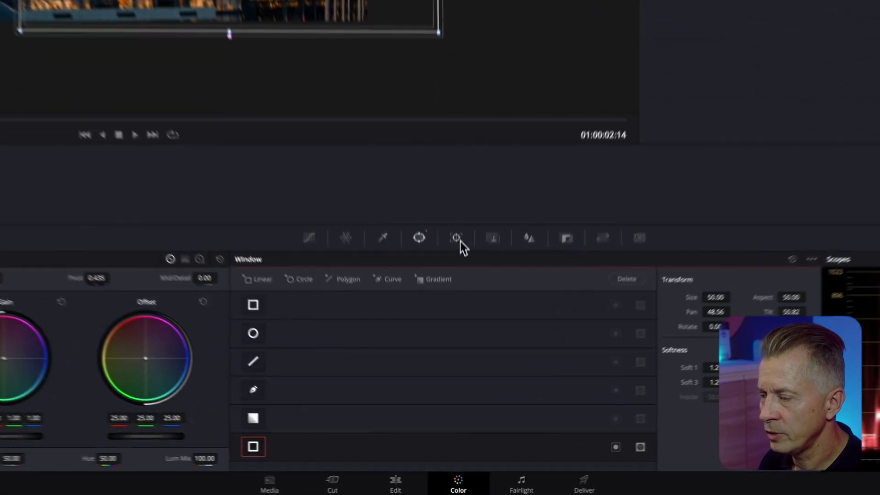
Track the building window in reverse to the clip start, then switch the tracker to Frame mode
{"action": "left_click", "coordinate": [459, 348]}
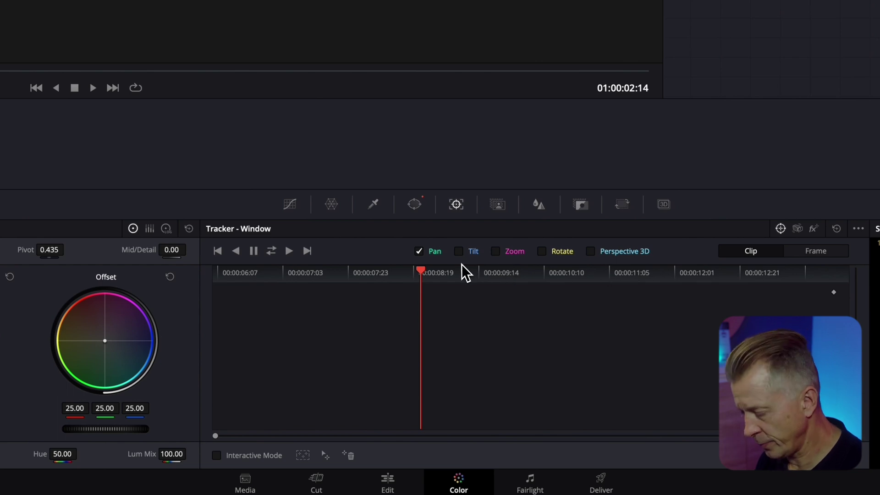
{"action": "key", "text": "fn"}
{"action": "left_click_drag", "start_coordinate": [460, 262], "coordinate": [640, 269]}
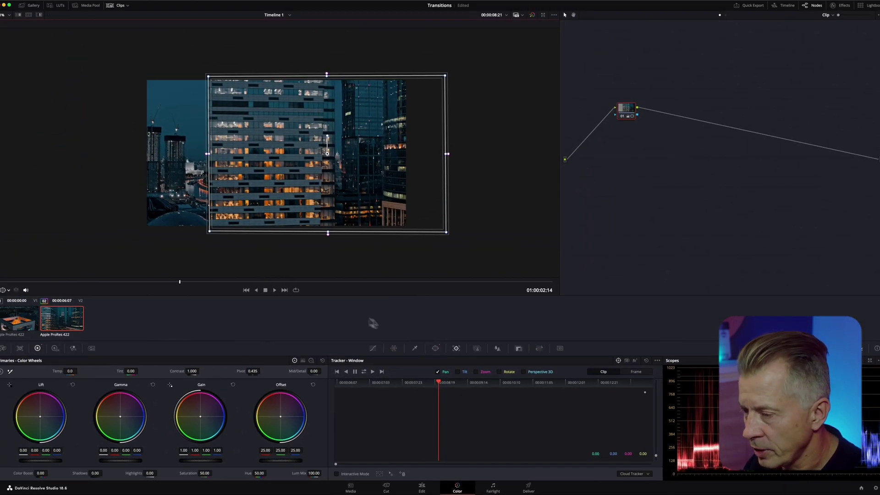
{"action": "left_click", "coordinate": [346, 372]}
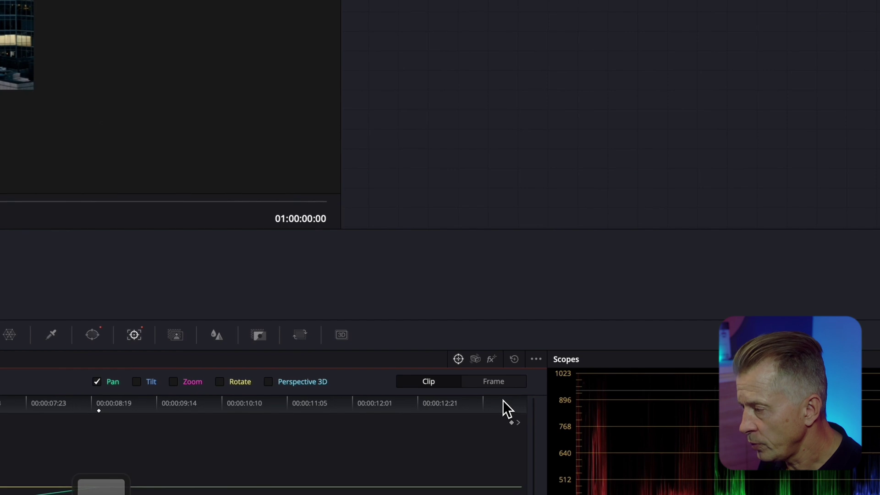
{"action": "left_click", "coordinate": [488, 380]}
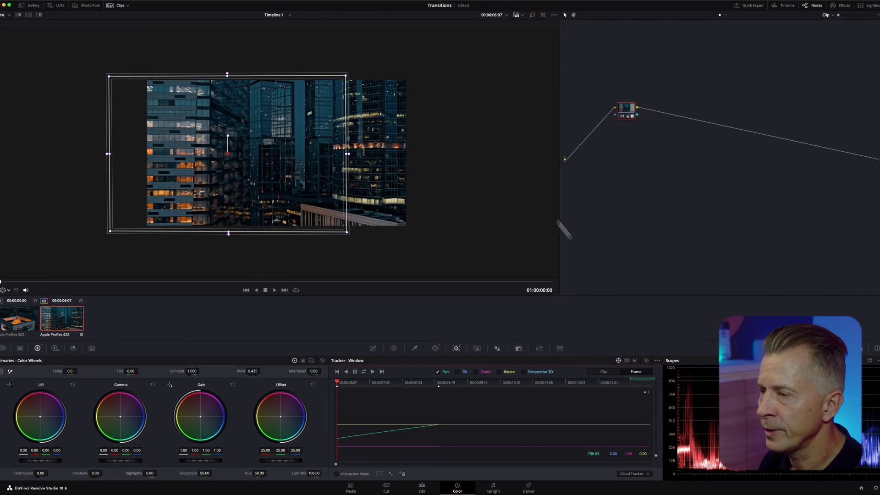
Keyframe the window onto the building at frames around 07:20 and 08:05, stepping between keyframes to check
{"action": "left_click_drag", "start_coordinate": [347, 156], "coordinate": [433, 158]}
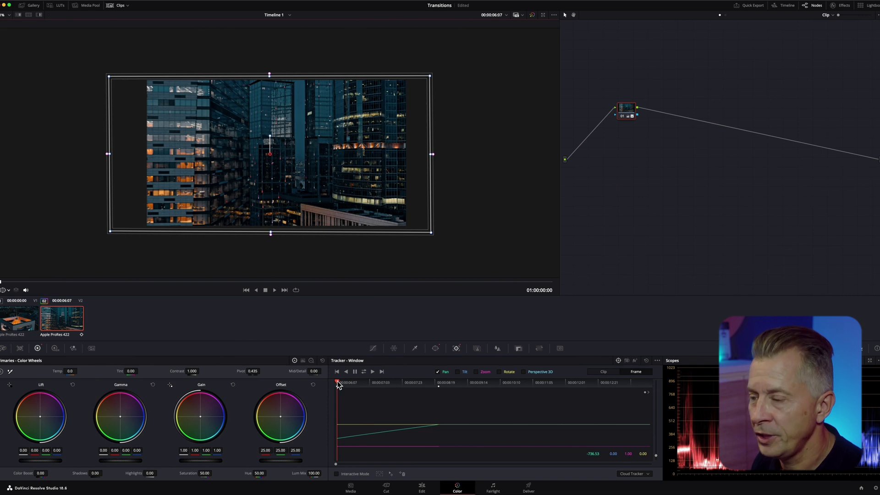
{"action": "left_click_drag", "start_coordinate": [337, 384], "coordinate": [400, 394]}
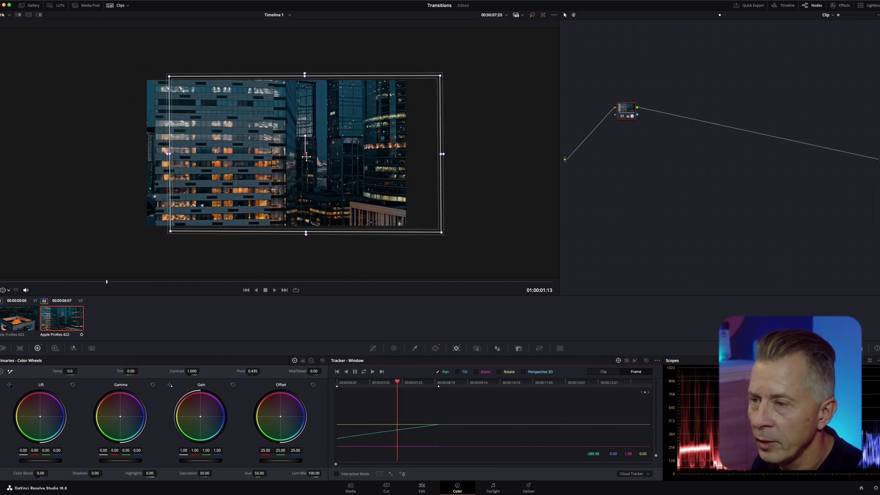
{"action": "left_click_drag", "start_coordinate": [305, 153], "coordinate": [292, 153]}
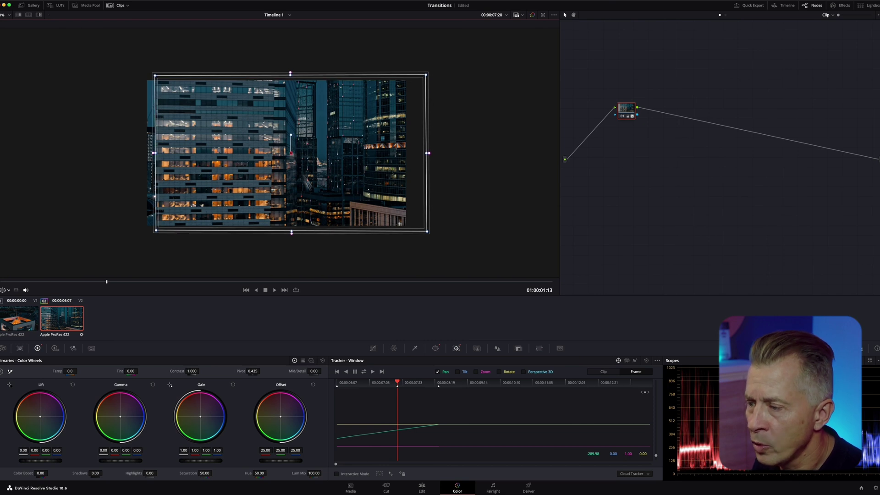
{"action": "mouse_move", "coordinate": [398, 383]}
{"action": "left_mouse_down"}
{"action": "mouse_move", "coordinate": [436, 392]}
{"action": "mouse_move", "coordinate": [403, 395]}
{"action": "mouse_move", "coordinate": [442, 397]}
{"action": "mouse_move", "coordinate": [406, 387]}
{"action": "left_mouse_up"}
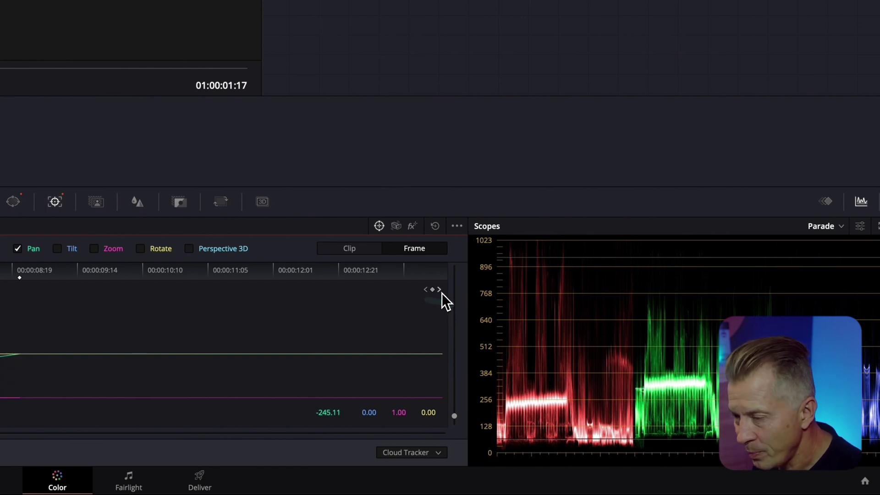
{"action": "left_click", "coordinate": [441, 292]}
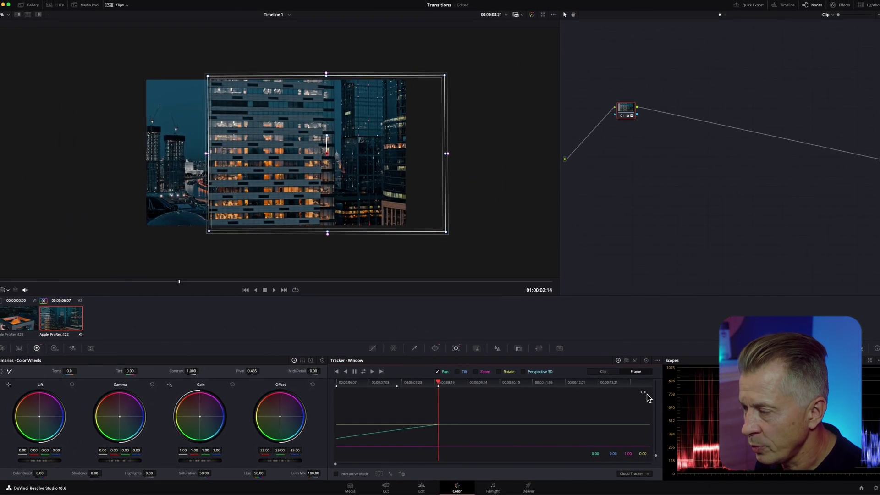
{"action": "left_click", "coordinate": [643, 393]}
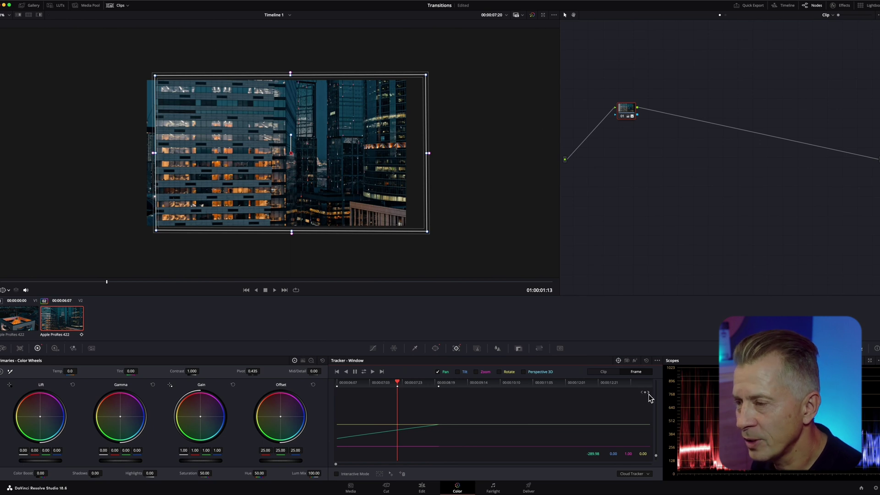
{"action": "left_click", "coordinate": [648, 393]}
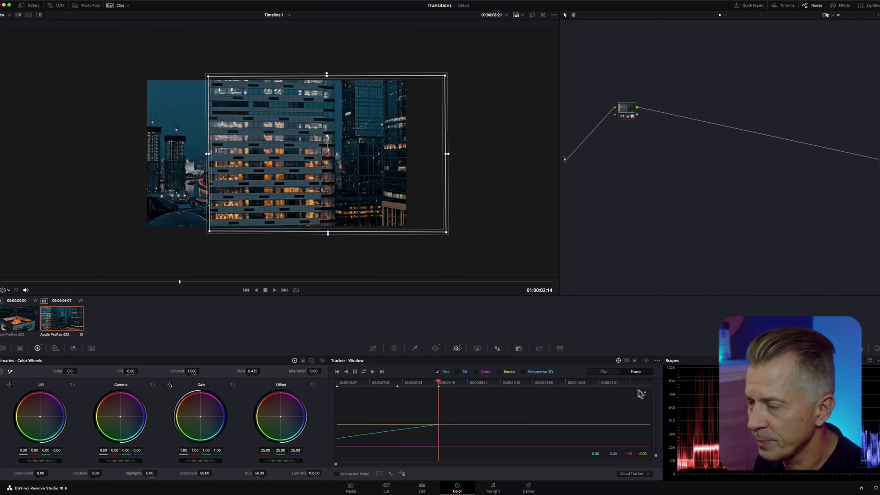
Track the window forward through the clip and shift it right onto the building
{"action": "left_click", "coordinate": [372, 371]}
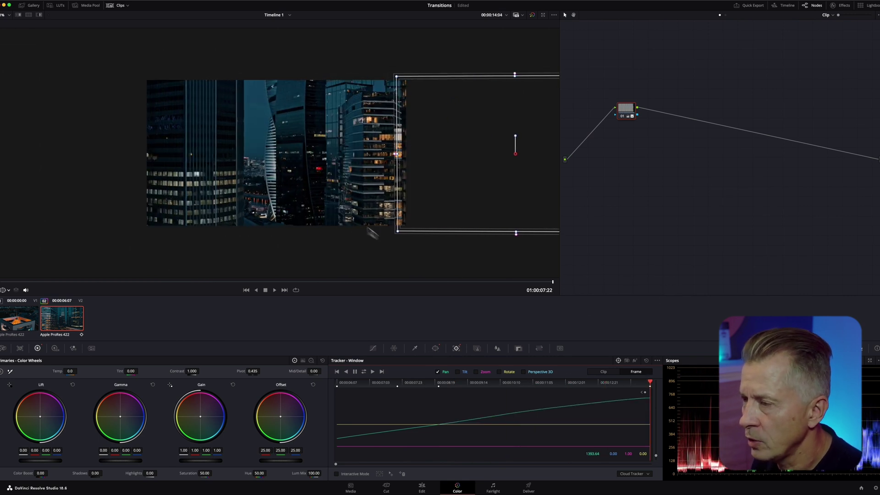
{"action": "scroll", "coordinate": [275, 138], "scroll_direction": "down", "scroll_amount": 2}
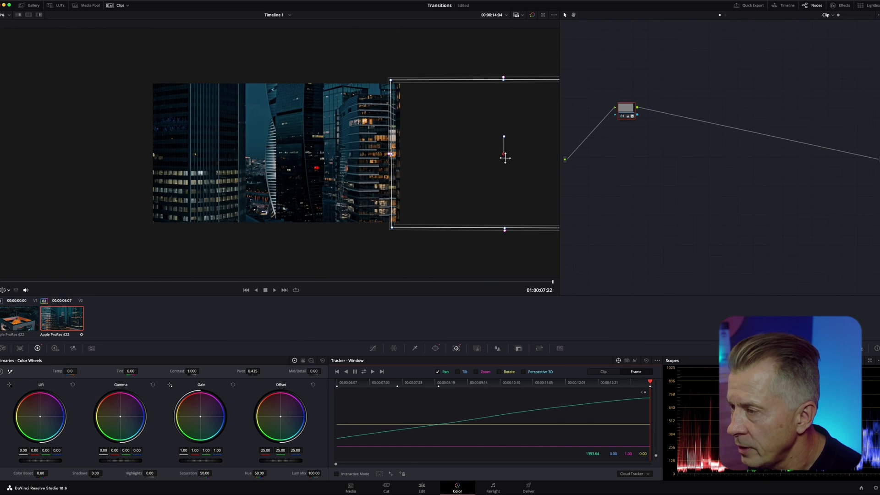
{"action": "left_click_drag", "start_coordinate": [506, 157], "coordinate": [524, 156]}
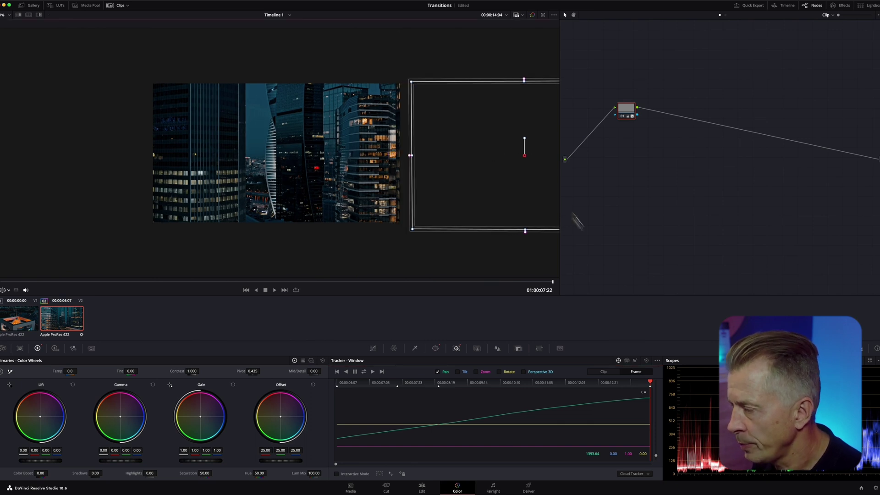
{"action": "left_click_drag", "start_coordinate": [650, 382], "coordinate": [461, 388]}
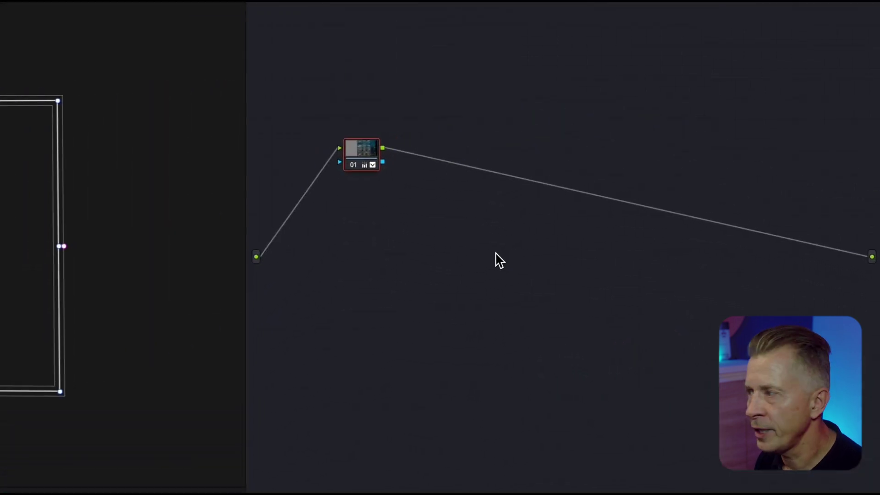
Add an Alpha Output to the node graph and connect the node's alpha to it
{"action": "right_click", "coordinate": [685, 157]}
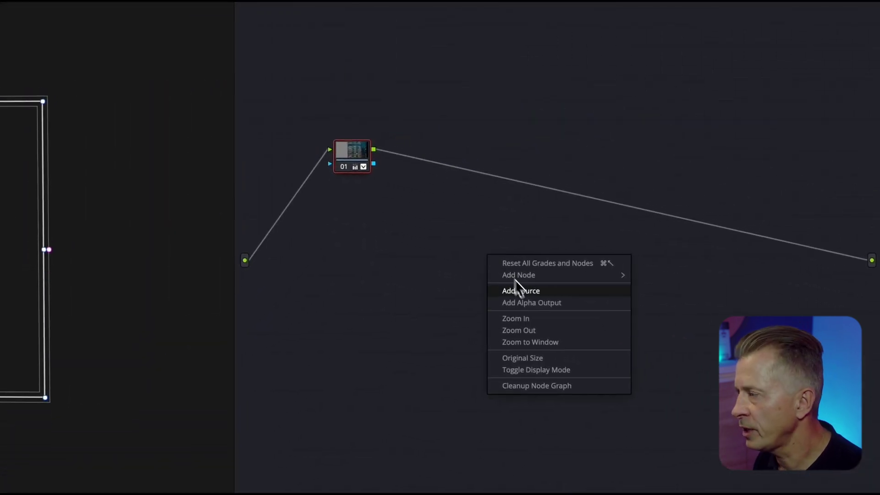
{"action": "left_click", "coordinate": [520, 303]}
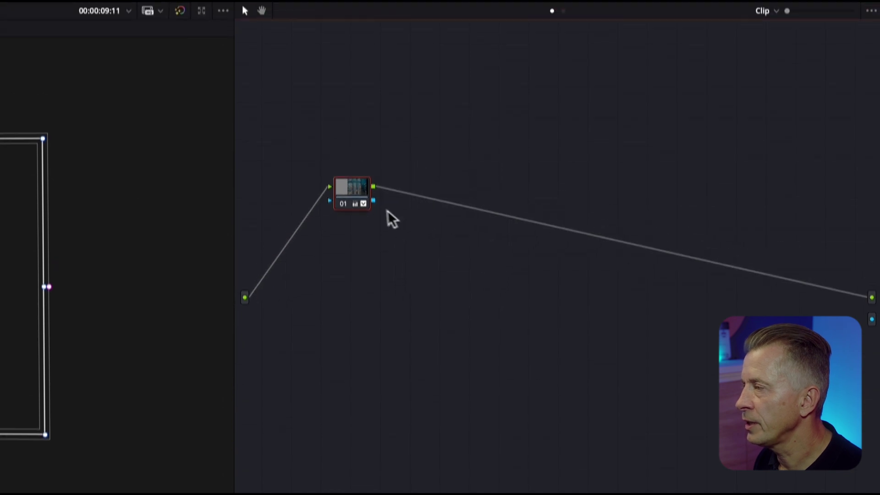
{"action": "left_click_drag", "start_coordinate": [374, 200], "coordinate": [871, 319]}
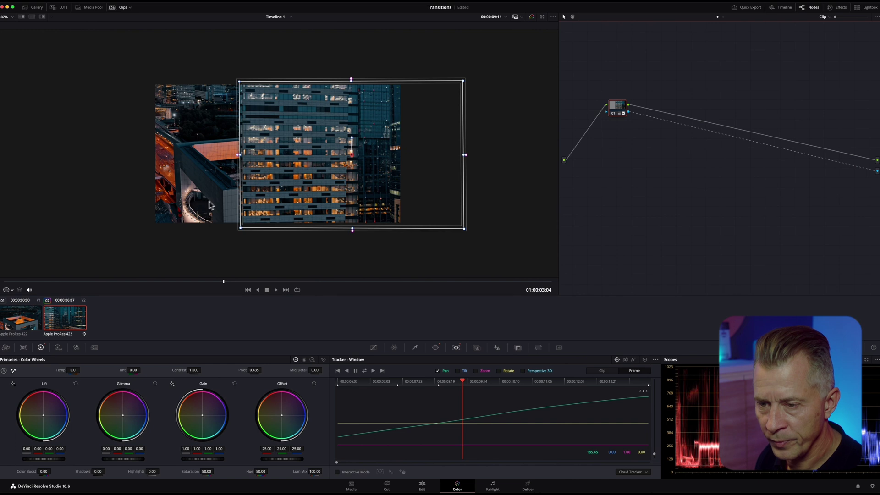
Turn the viewer's window overlay off and enable Highlight mode to check the building matte against black
{"action": "left_click", "coordinate": [9, 289]}
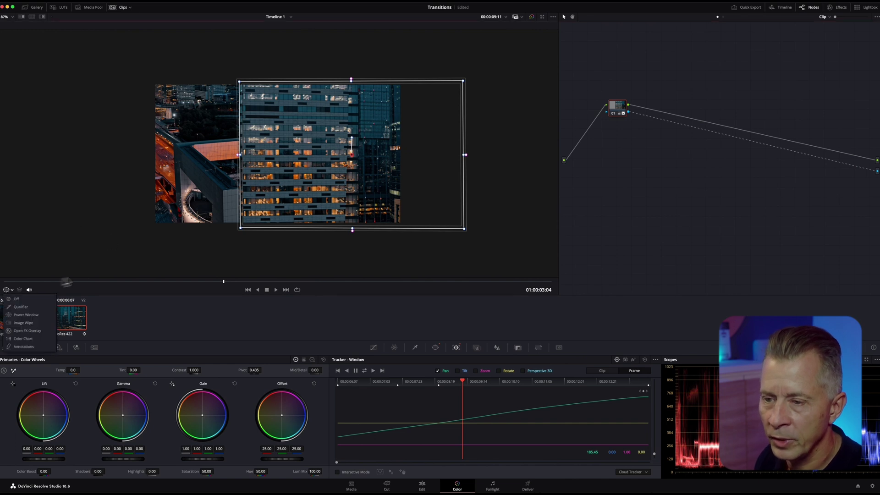
{"action": "left_click", "coordinate": [15, 298]}
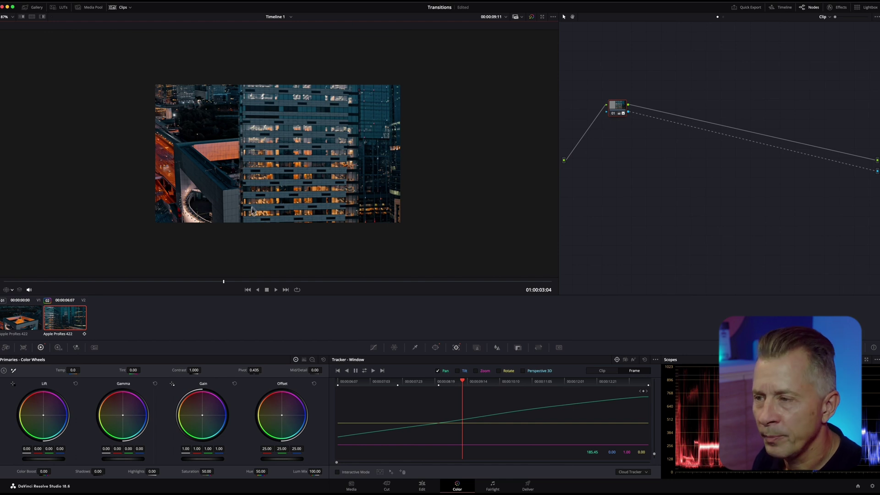
{"action": "scroll", "coordinate": [253, 206], "scroll_direction": "up", "scroll_amount": 4}
{"action": "scroll", "coordinate": [264, 182], "scroll_direction": "up", "scroll_amount": 2}
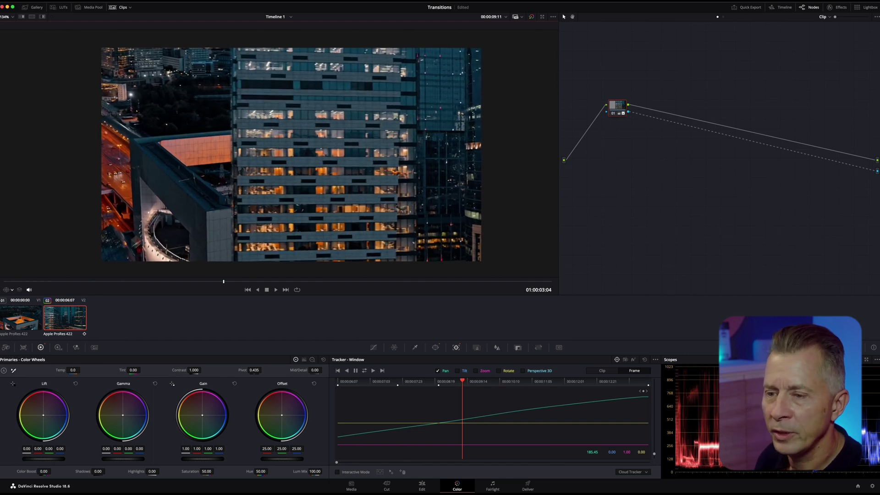
{"action": "left_click", "coordinate": [19, 290]}
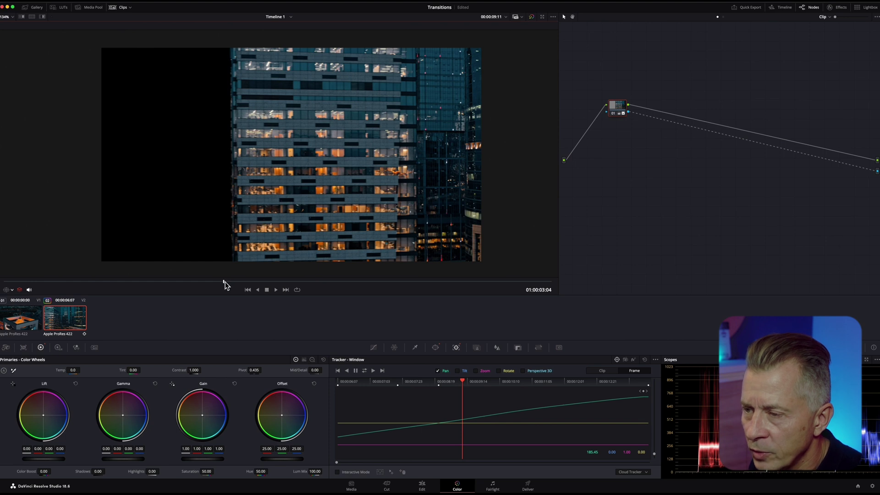
{"action": "left_click_drag", "start_coordinate": [223, 285], "coordinate": [306, 299]}
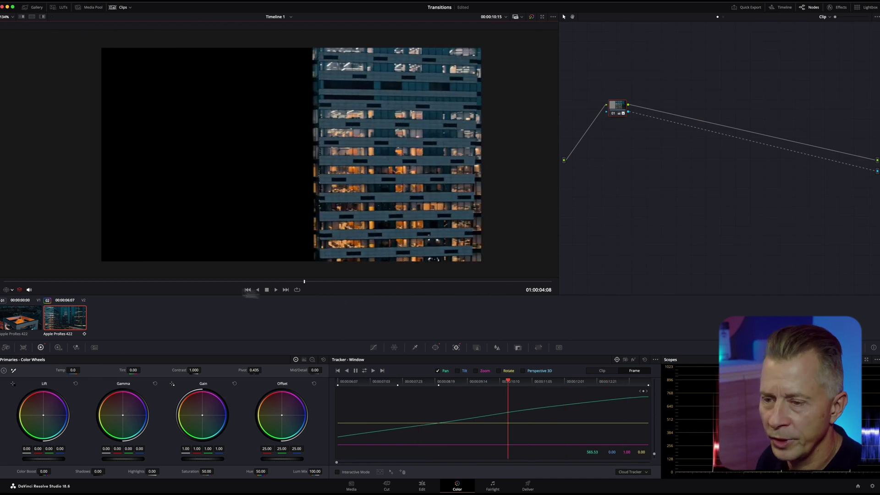
Disable Highlight, add serial node 02 with Option+S, arrange the nodes, and return to the clip start
{"action": "left_click", "coordinate": [20, 290]}
{"action": "left_click_drag", "start_coordinate": [619, 109], "coordinate": [606, 135]}
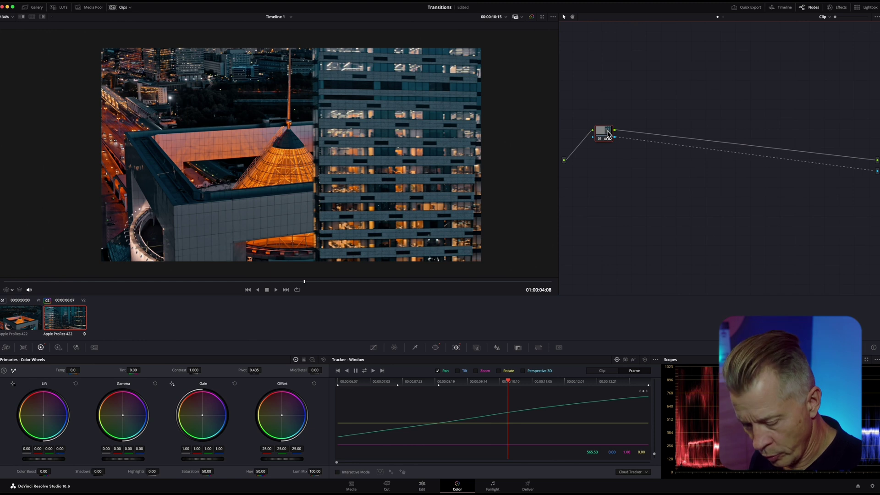
{"action": "key", "text": "alt"}
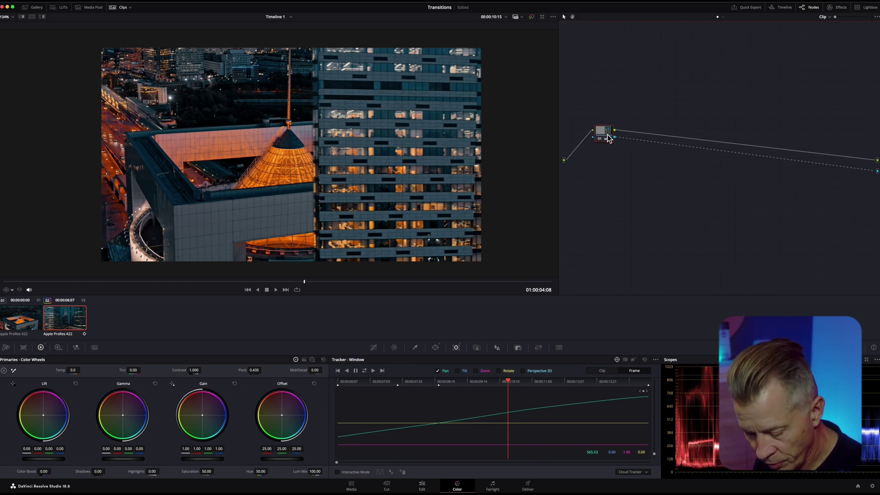
{"action": "key", "text": "alt+s"}
{"action": "left_click_drag", "start_coordinate": [636, 136], "coordinate": [675, 110]}
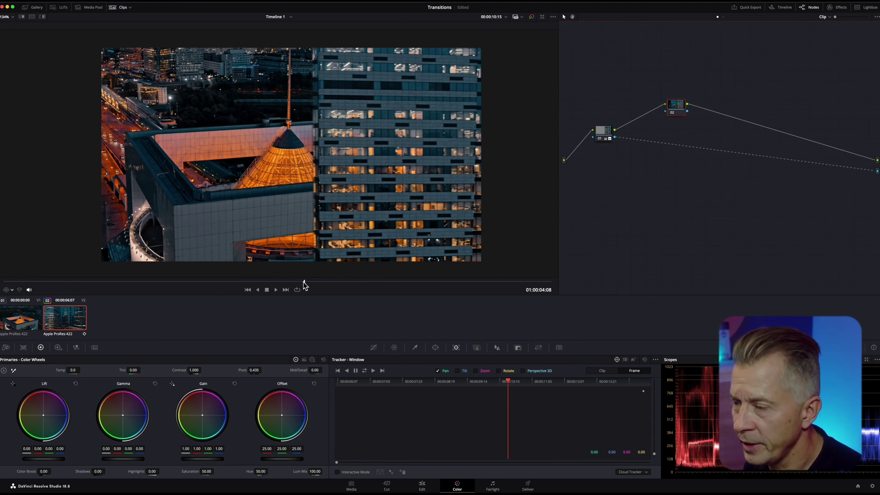
{"action": "left_click_drag", "start_coordinate": [304, 285], "coordinate": [5, 291]}
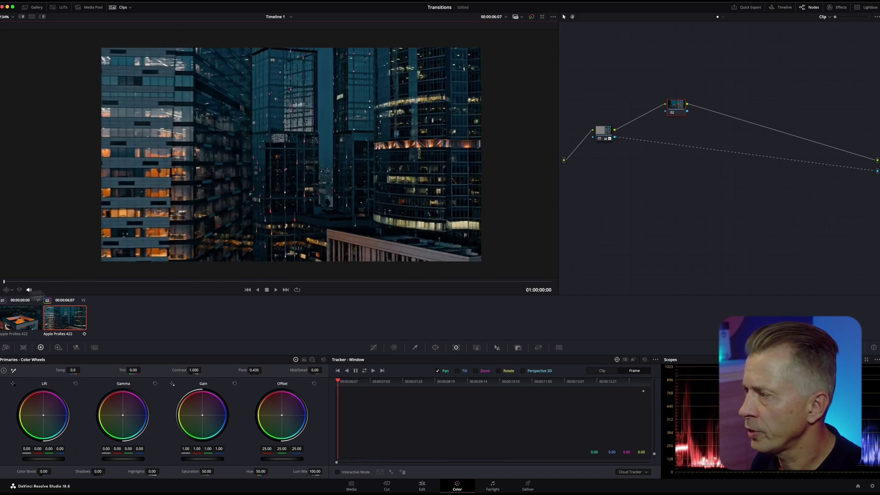
{"action": "left_click_drag", "start_coordinate": [677, 107], "coordinate": [651, 110]}
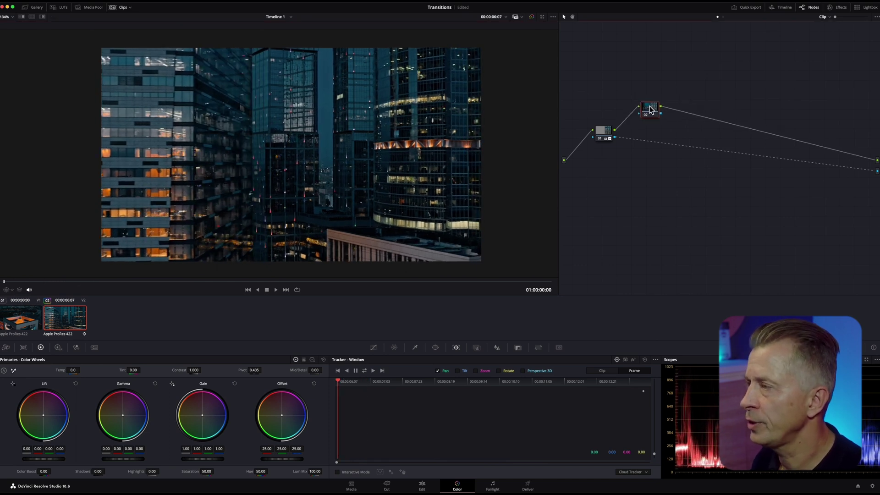
Apply Gaussian Blur to node 02 with strength 0.000 and set a starting keyframe
{"action": "left_click", "coordinate": [844, 8]}
{"action": "left_click_drag", "start_coordinate": [782, 74], "coordinate": [628, 115]}
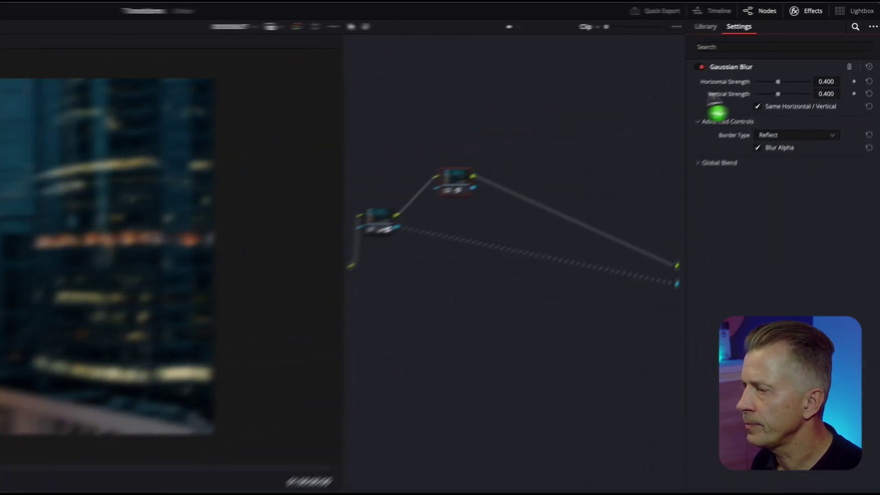
{"action": "left_click_drag", "start_coordinate": [757, 97], "coordinate": [730, 114]}
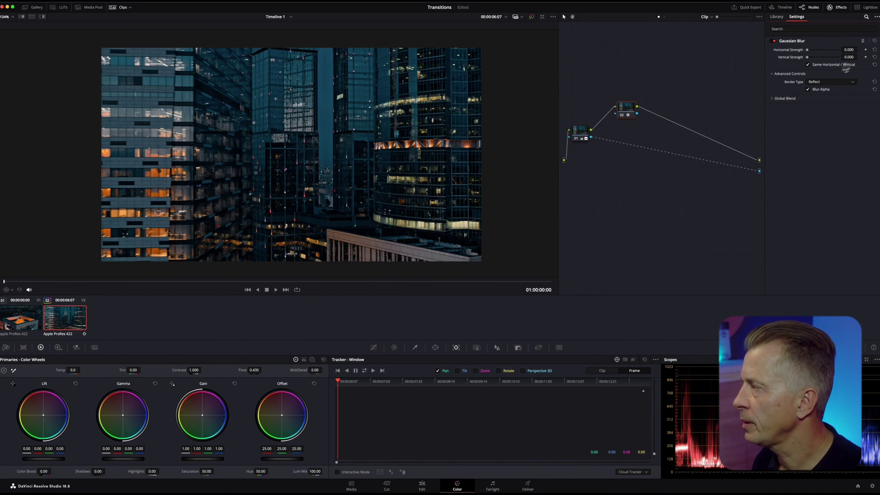
{"action": "left_click", "coordinate": [865, 57]}
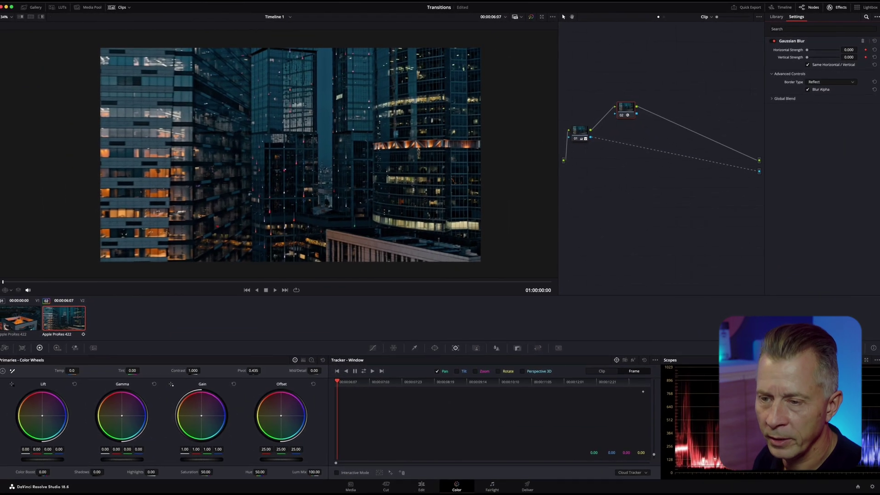
Raise the blur strength at successive later frames, ramping to 0.209 by 00:00:12:09
{"action": "left_click_drag", "start_coordinate": [4, 283], "coordinate": [93, 300]}
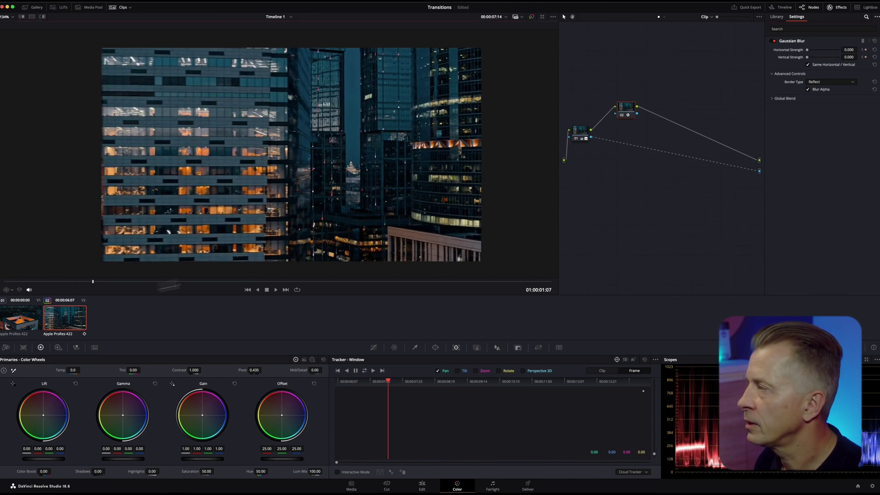
{"action": "left_click_drag", "start_coordinate": [808, 50], "coordinate": [810, 50]}
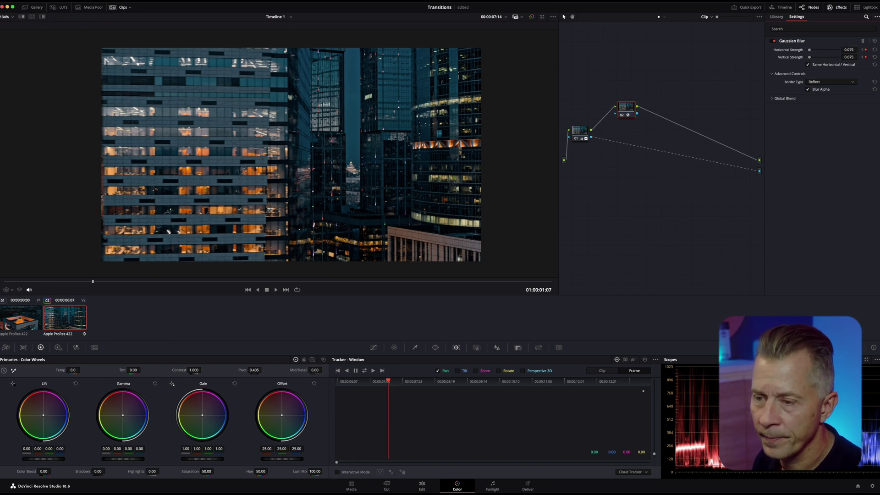
{"action": "left_click_drag", "start_coordinate": [93, 285], "coordinate": [222, 298]}
{"action": "left_click_drag", "start_coordinate": [847, 50], "coordinate": [859, 50]}
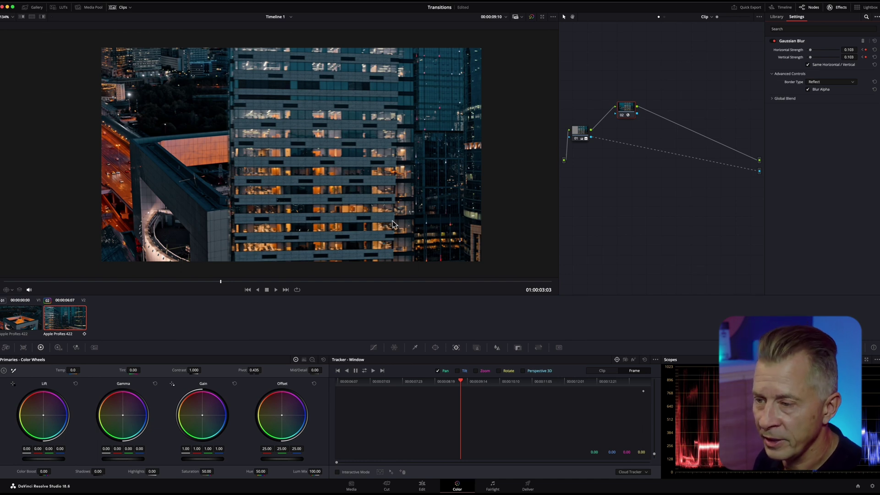
{"action": "left_click_drag", "start_coordinate": [223, 285], "coordinate": [320, 281]}
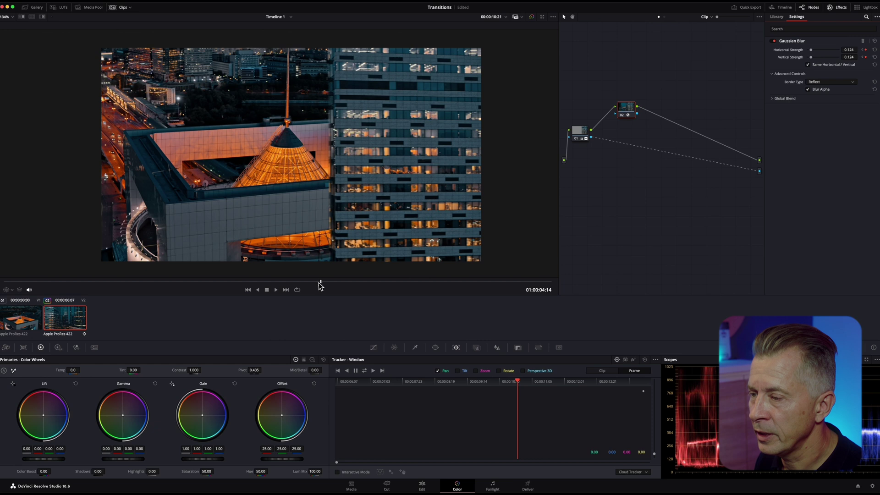
{"action": "left_click_drag", "start_coordinate": [320, 282], "coordinate": [426, 282]}
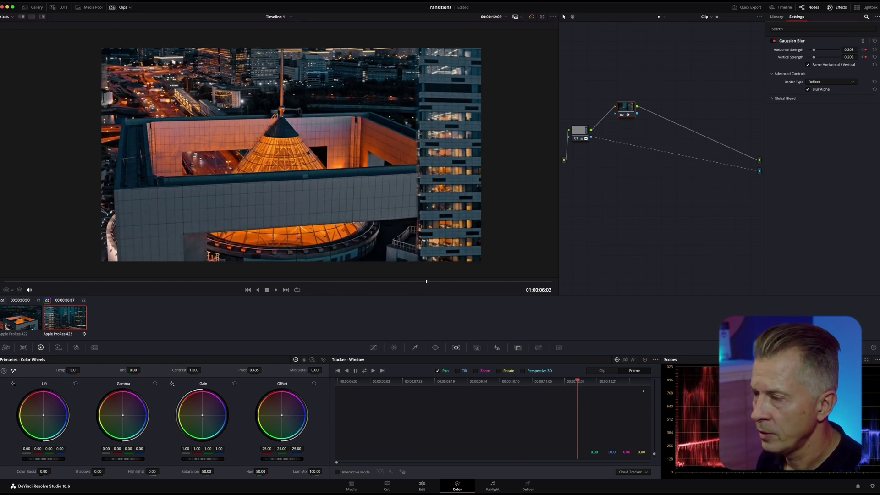
Return to the start, select the rooftop clip, and switch to the Edit page timeline
{"action": "key", "text": "Home"}
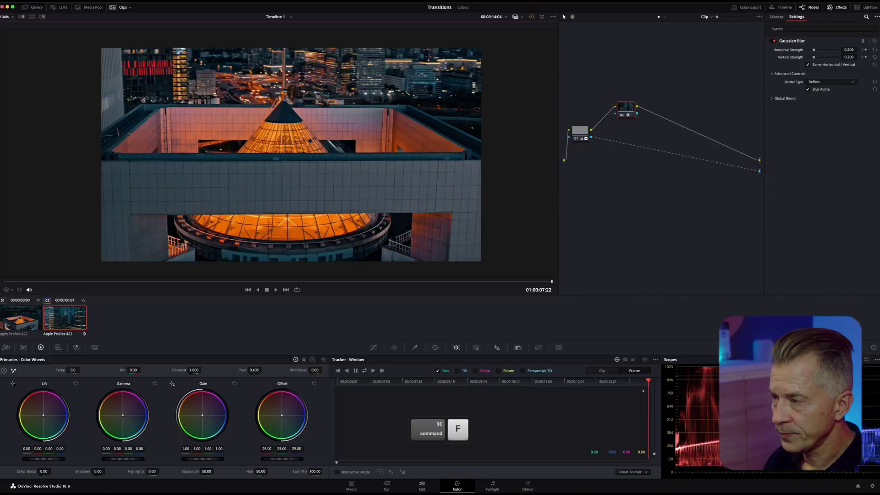
{"action": "left_click", "coordinate": [30, 324]}
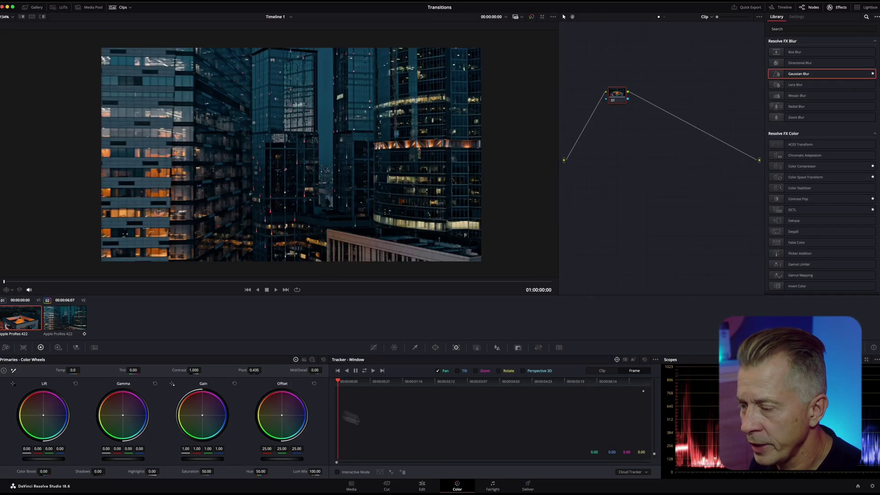
{"action": "left_click", "coordinate": [422, 486]}
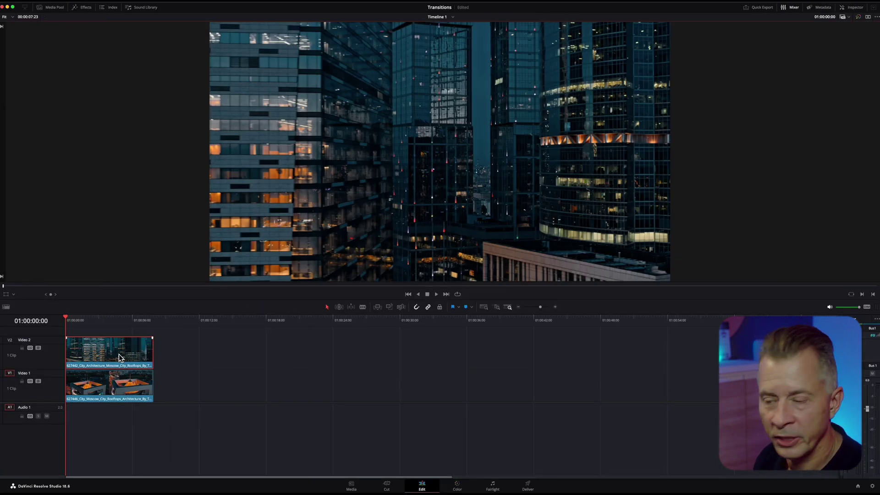
Move the building clip up to Video 3 and fill Video 2 with a Text title matching its length
{"action": "left_click_drag", "start_coordinate": [117, 358], "coordinate": [118, 332]}
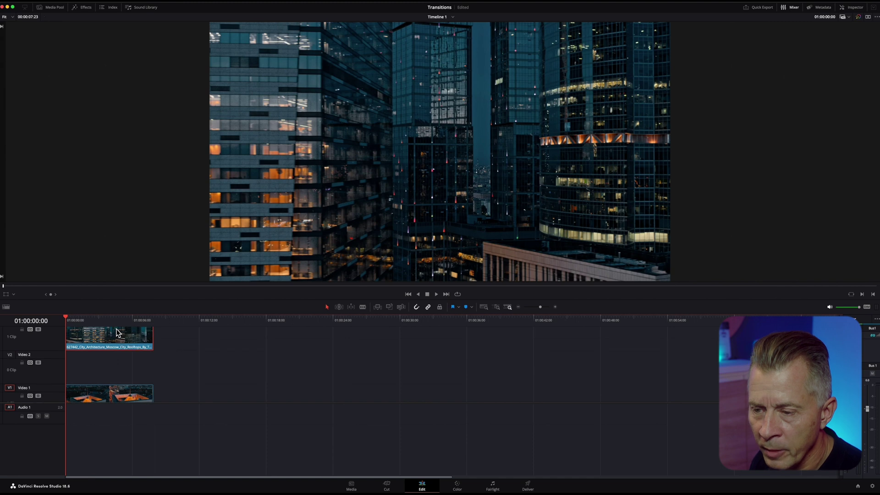
{"action": "left_click", "coordinate": [86, 8]}
{"action": "left_click_drag", "start_coordinate": [94, 81], "coordinate": [212, 373]}
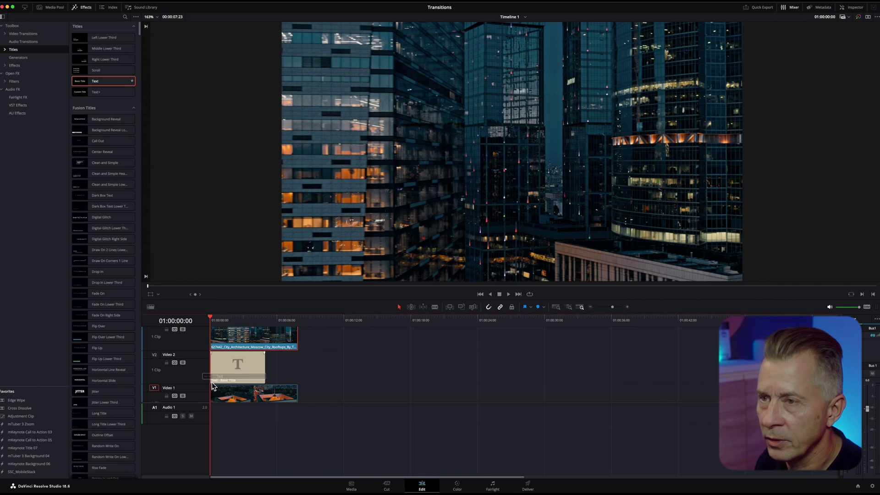
{"action": "left_click", "coordinate": [88, 9]}
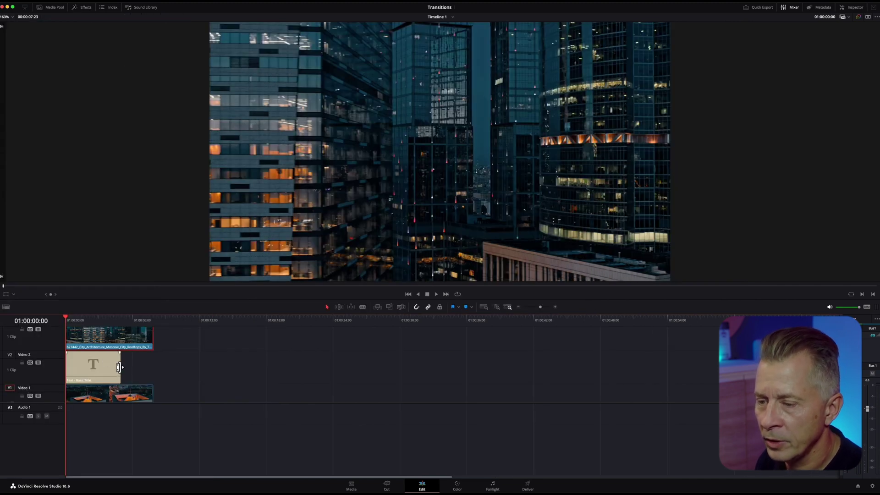
{"action": "left_click_drag", "start_coordinate": [119, 367], "coordinate": [152, 366]}
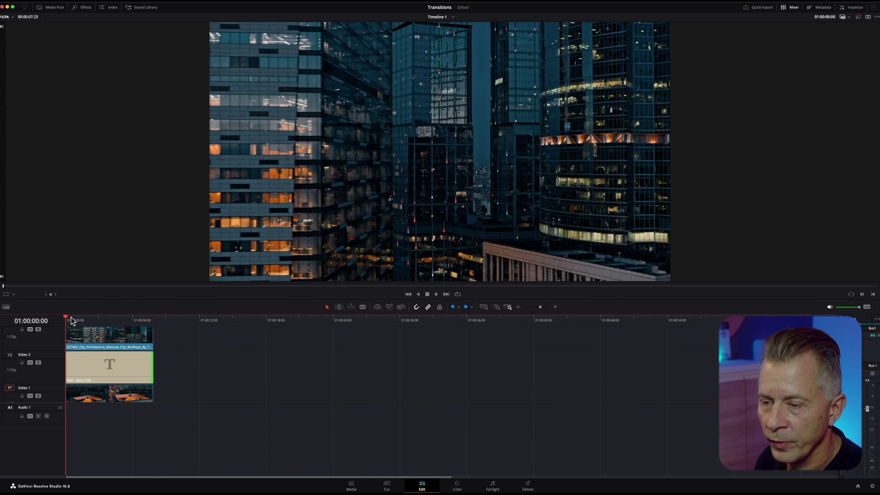
{"action": "left_click_drag", "start_coordinate": [71, 321], "coordinate": [114, 330]}
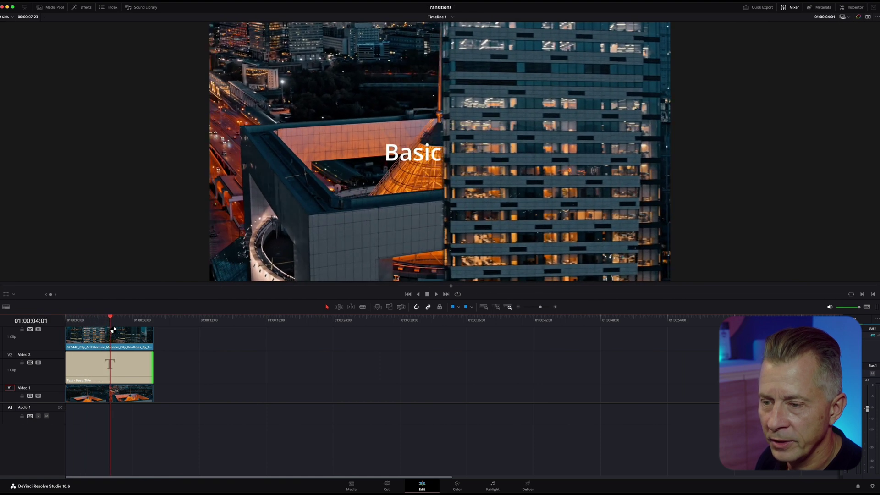
Replace the title's Basic Title text with 'TRANSITION' in the Inspector
{"action": "left_click", "coordinate": [110, 363]}
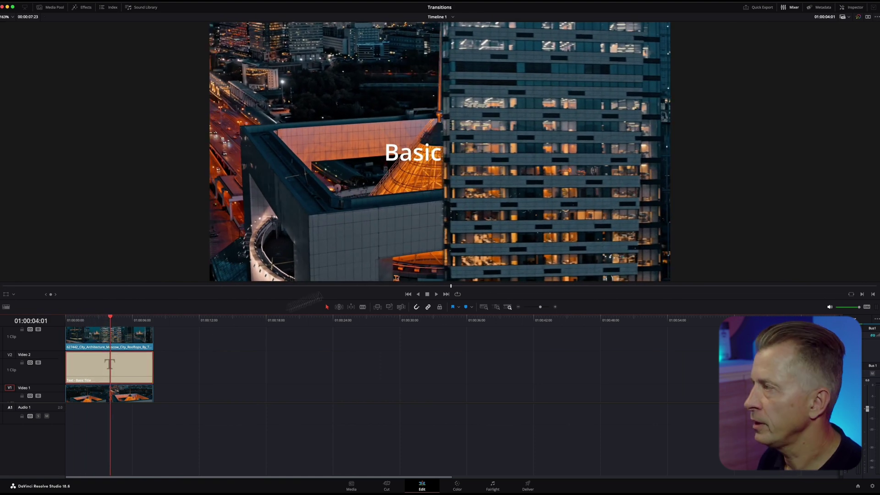
{"action": "left_click", "coordinate": [852, 8]}
{"action": "left_click_drag", "start_coordinate": [799, 65], "coordinate": [756, 70]}
{"action": "key", "text": "Caps_Lock"}
{"action": "type", "text": "TRAN"}
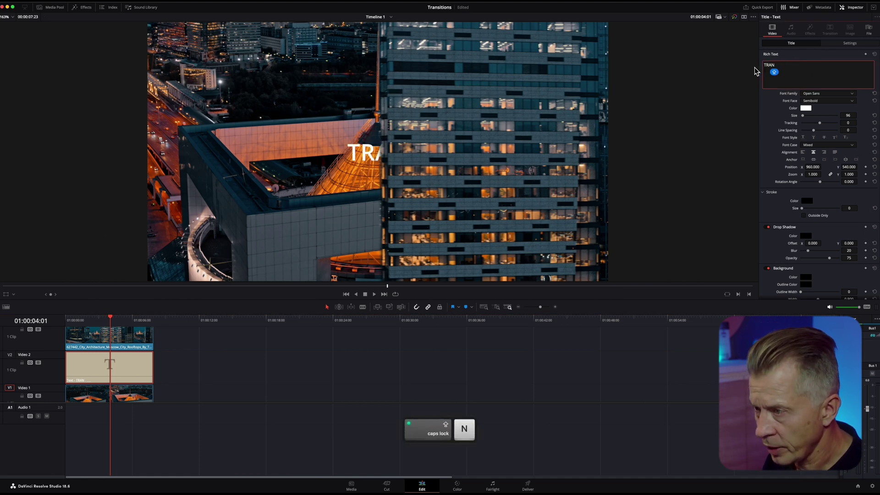
{"action": "type", "text": "SITION"}
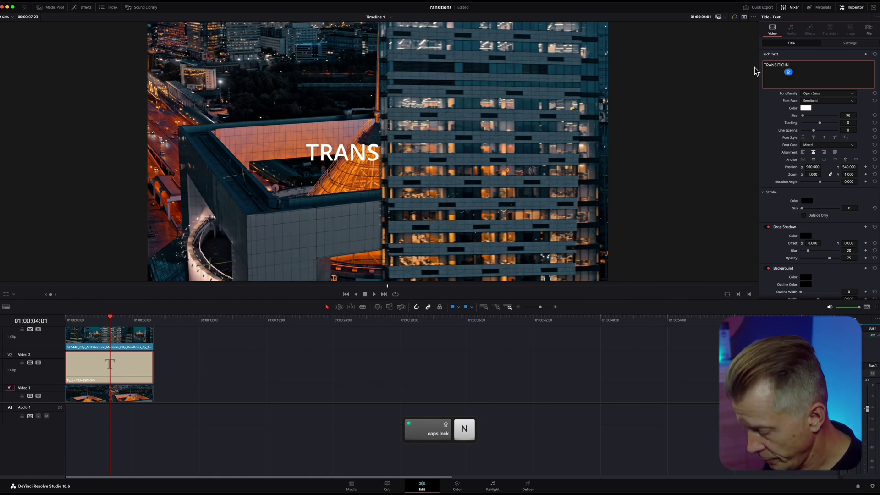
{"action": "key", "text": "BackSpace"}
{"action": "key", "text": "BackSpace"}
{"action": "key", "text": "BackSpace"}
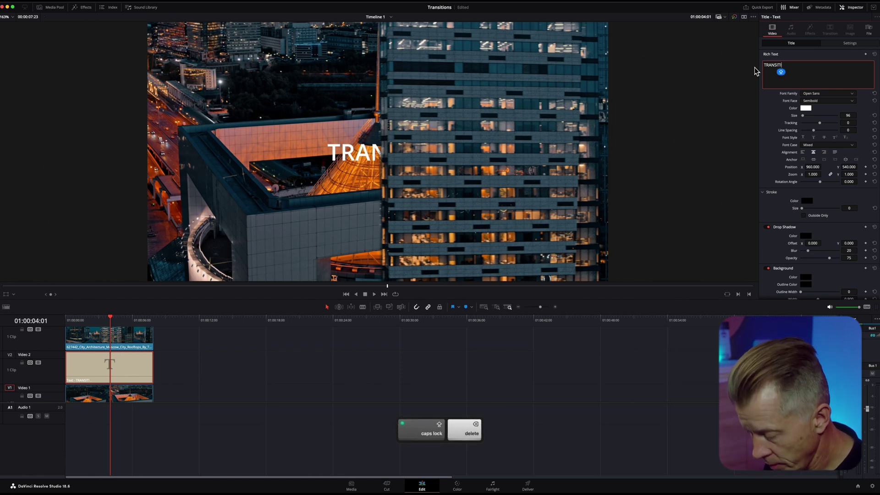
{"action": "type", "text": "ON"}
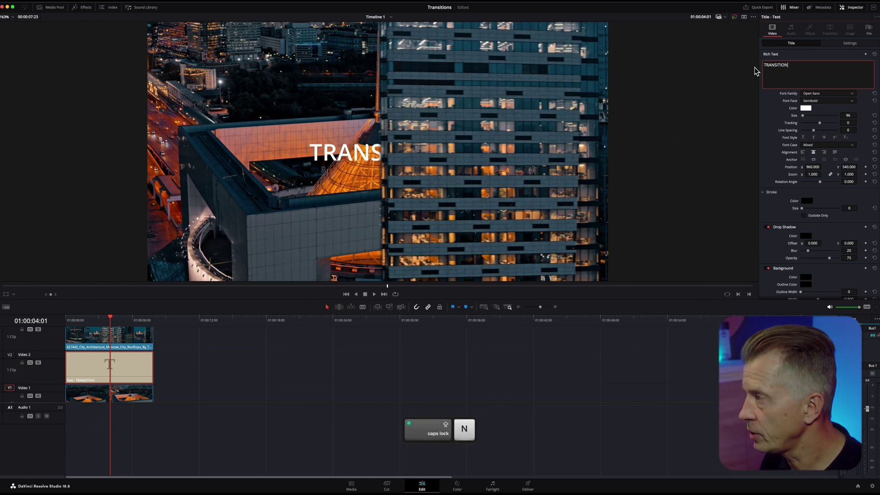
Set the title size to 272, enable a drop shadow, and add a stroke of size 3
{"action": "left_click", "coordinate": [806, 117]}
{"action": "left_click", "coordinate": [805, 119]}
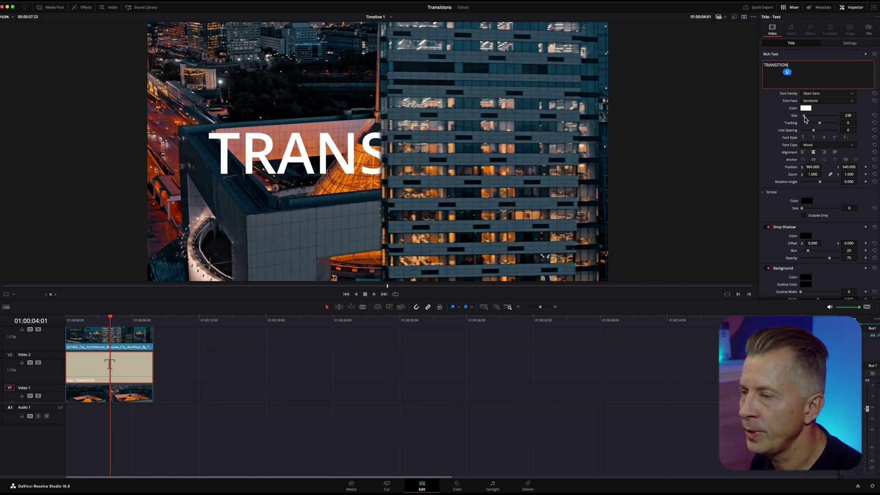
{"action": "left_click_drag", "start_coordinate": [805, 118], "coordinate": [806, 120]}
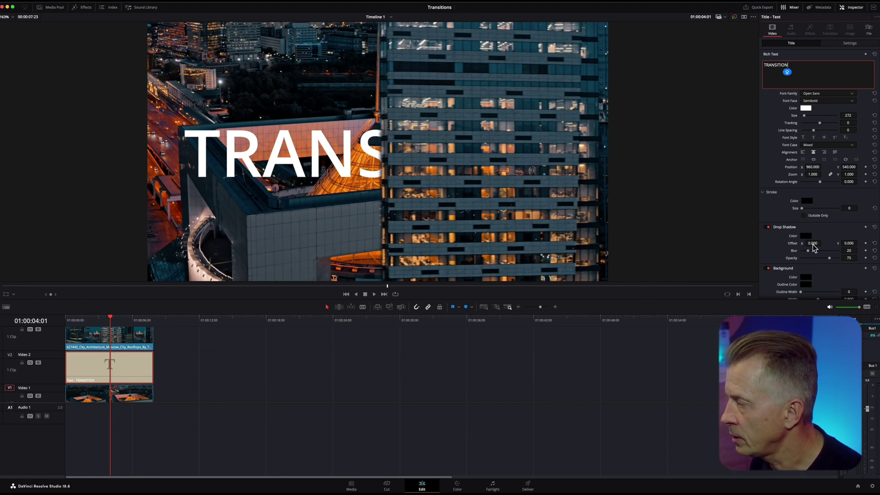
{"action": "left_click", "coordinate": [765, 227]}
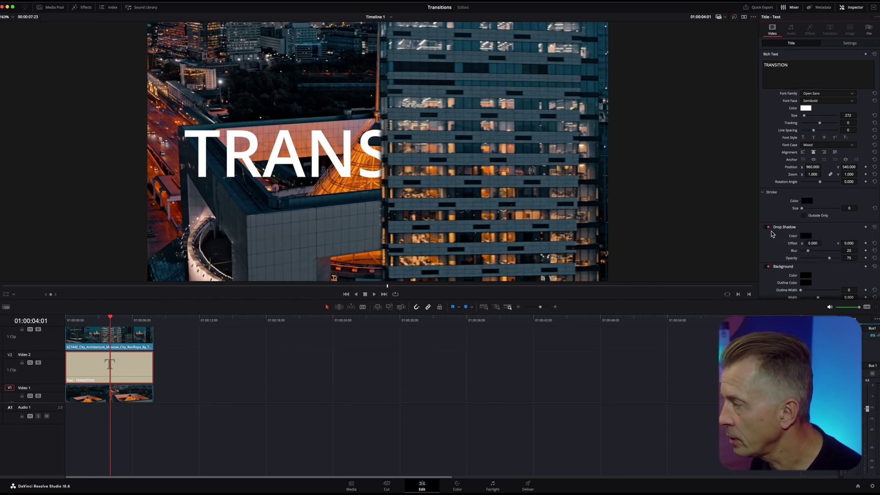
{"action": "left_click", "coordinate": [770, 228]}
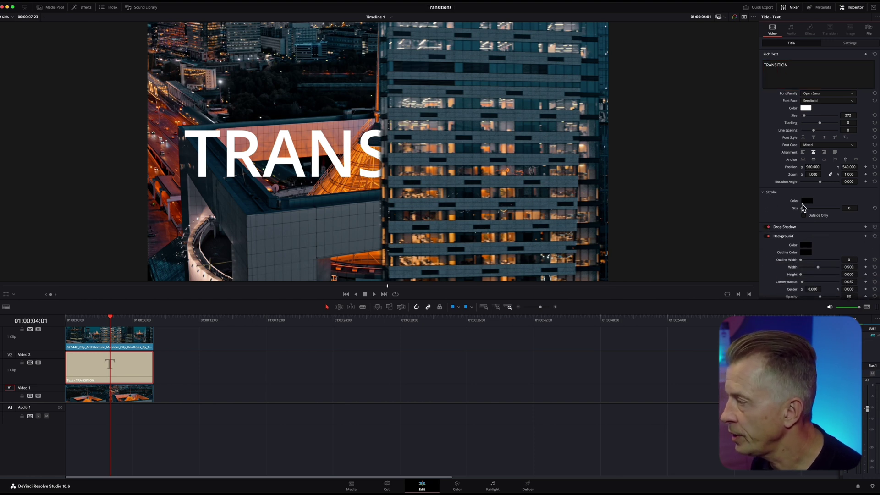
{"action": "left_click_drag", "start_coordinate": [803, 209], "coordinate": [807, 209]}
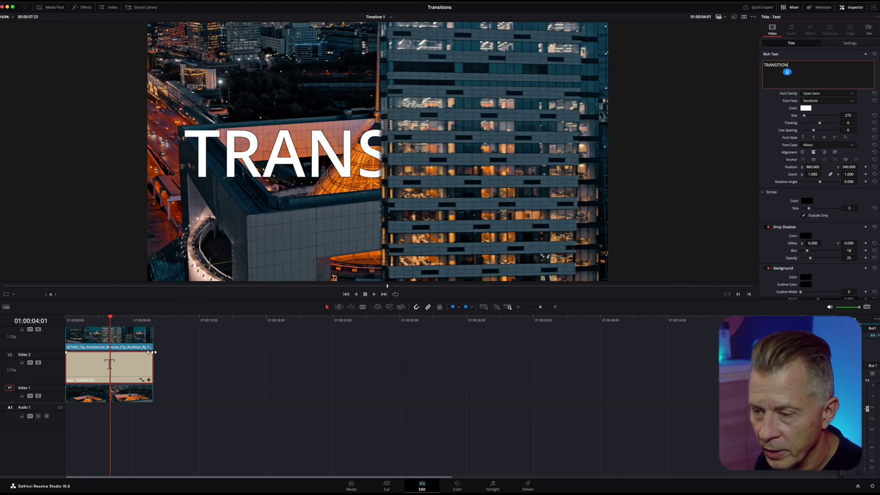
Add a roughly three-second fade-out to the title, then select the building clip to preview
{"action": "left_click_drag", "start_coordinate": [150, 352], "coordinate": [120, 355]}
{"action": "left_click", "coordinate": [117, 355]}
{"action": "key", "text": "Home"}
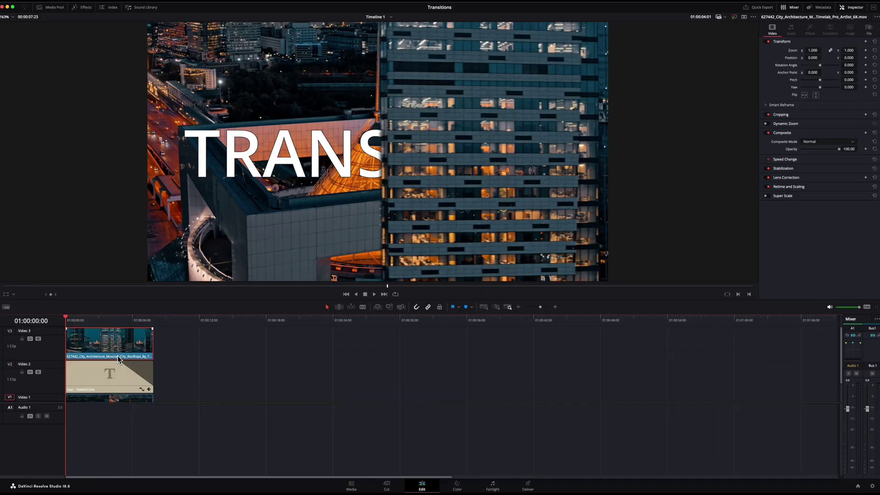